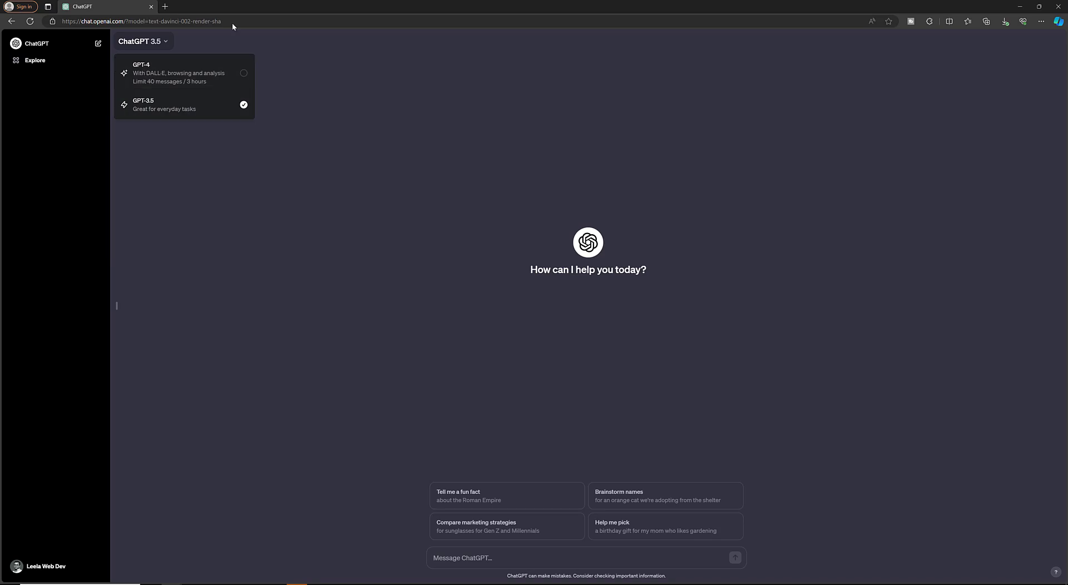
Send the suggested prompt for a fun fact about the Roman Empire and highlight the text of the reply.
click(267, 276)
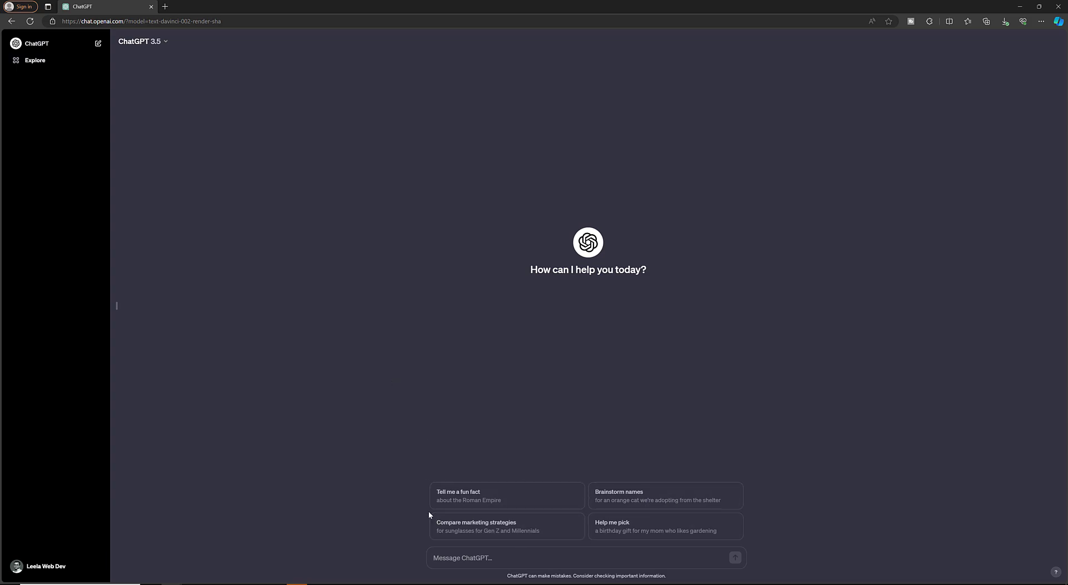
click(444, 504)
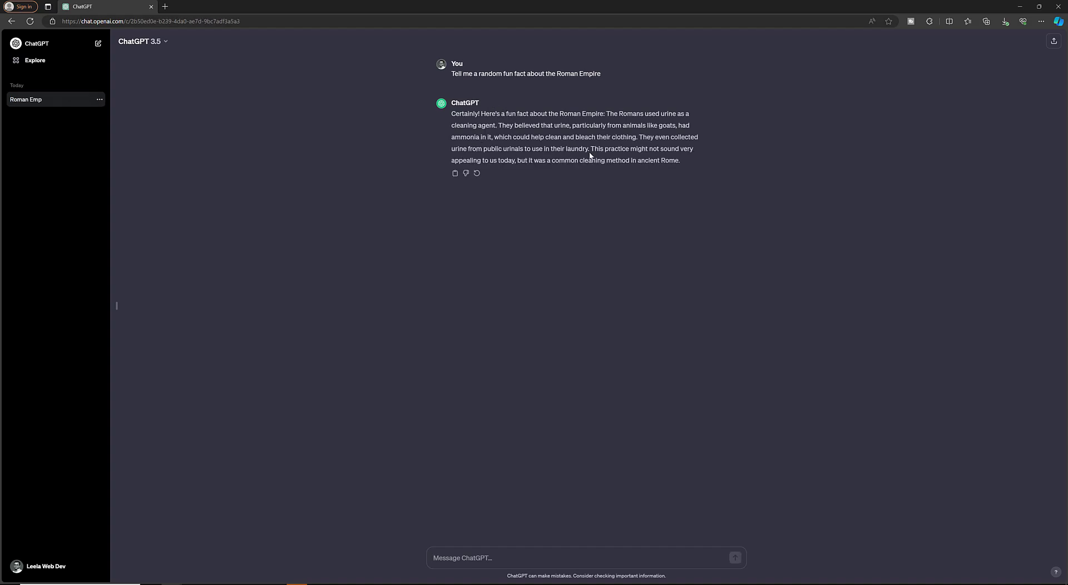
drag(517, 114, 597, 160)
click(632, 198)
drag(694, 165, 448, 112)
click(617, 254)
Send two follow-up messages in the same chat: "another faunfact" and "first president of india".
text(another faunfact)
key(Return)
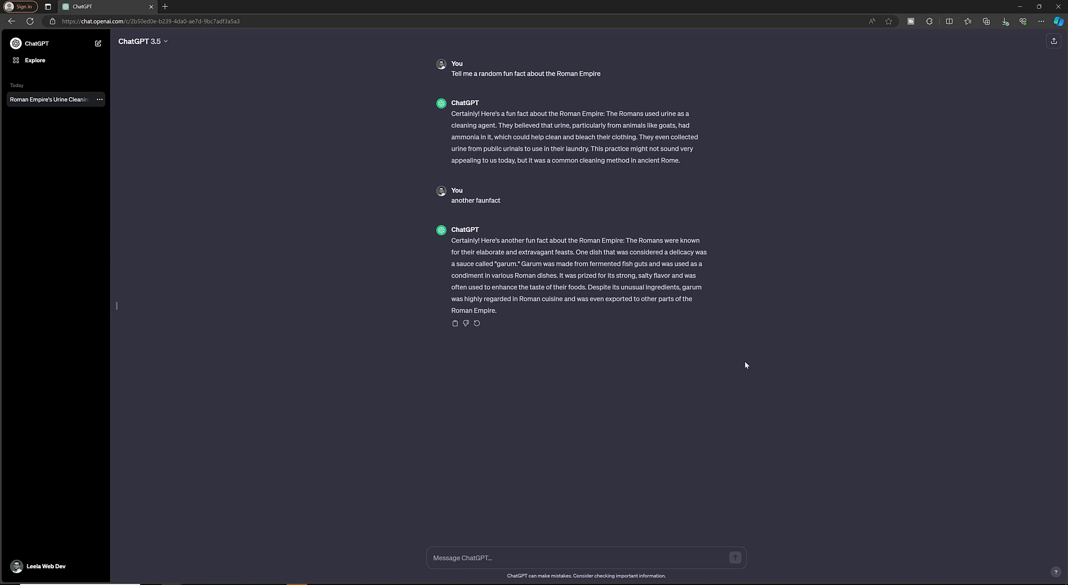
text(first president of india)
key(Return)
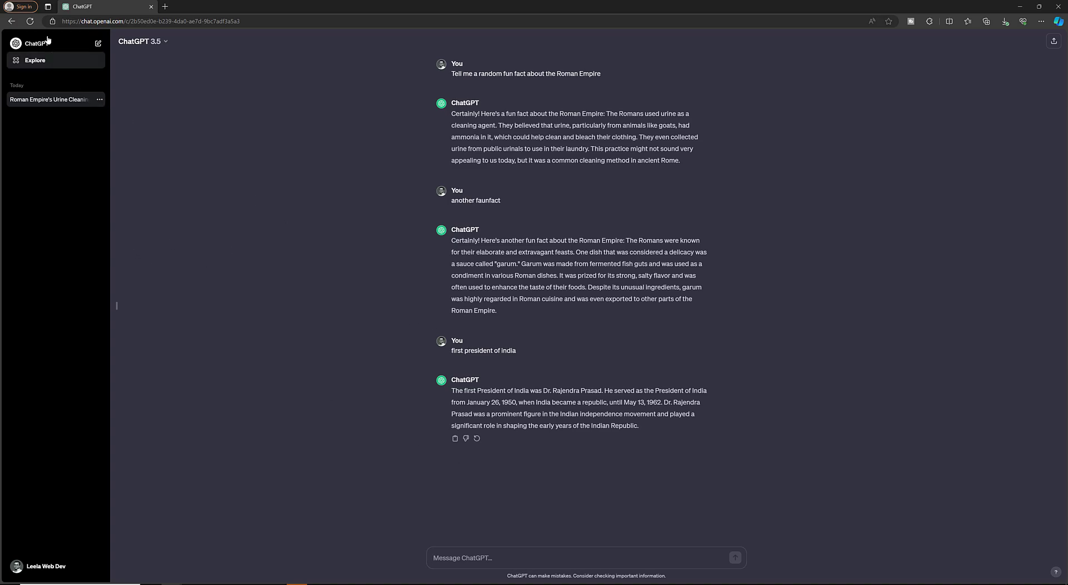
Reload the chat page and ask for "ingredients for chicken biryani".
click(35, 21)
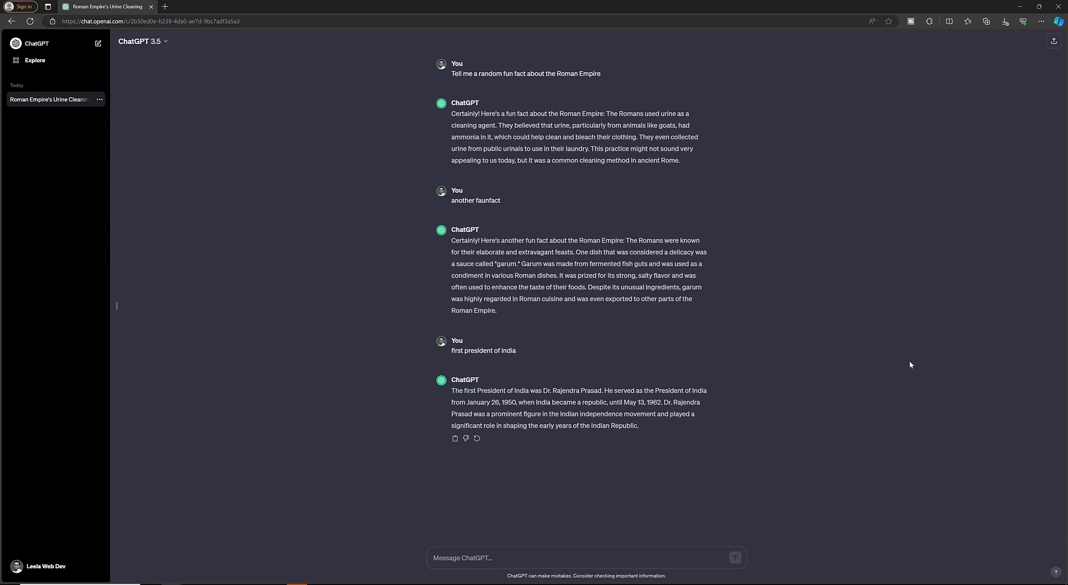
text(ingredients)
text( for)
text( chi)
text(ckeb)
text( biryani)
key(Return)
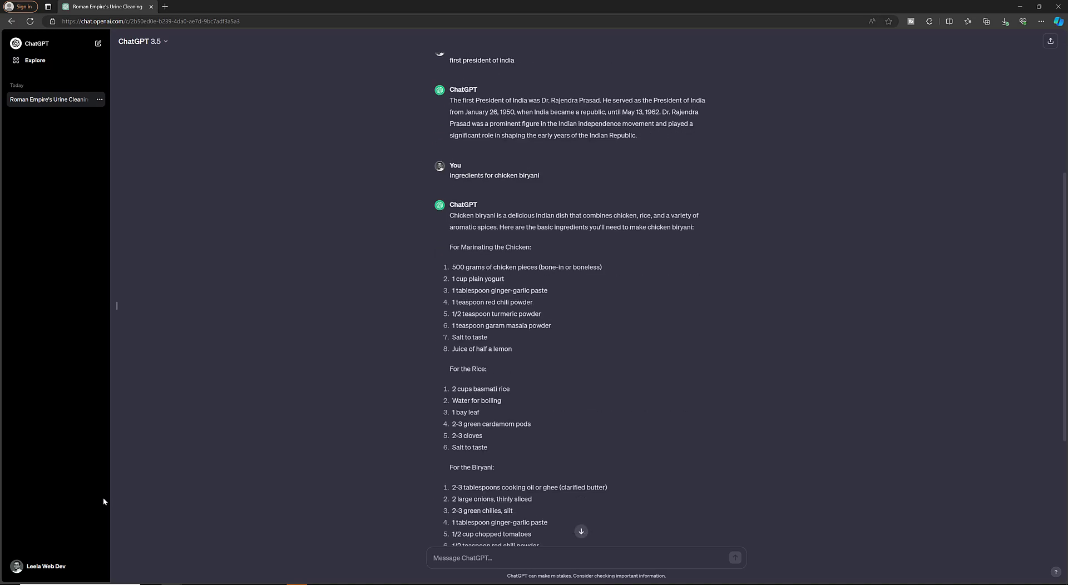
View the details of the account's subscription plan and close them.
click(57, 569)
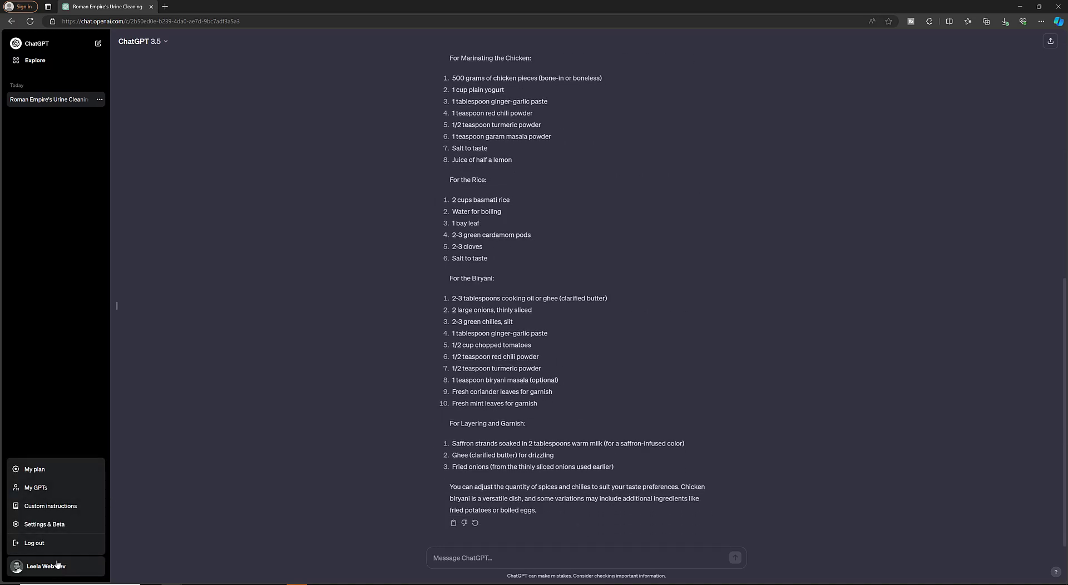
click(34, 469)
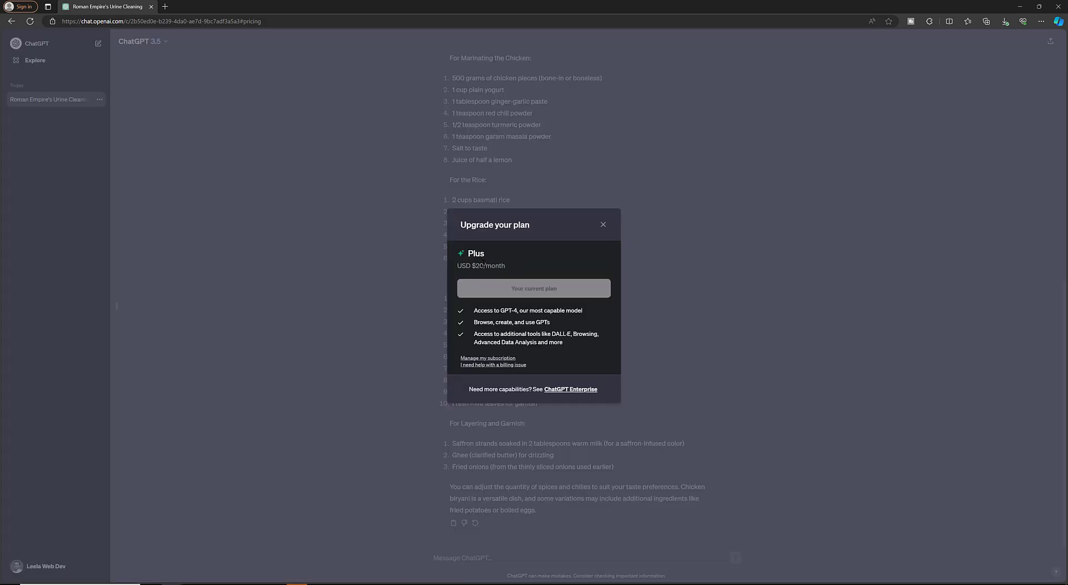
click(603, 225)
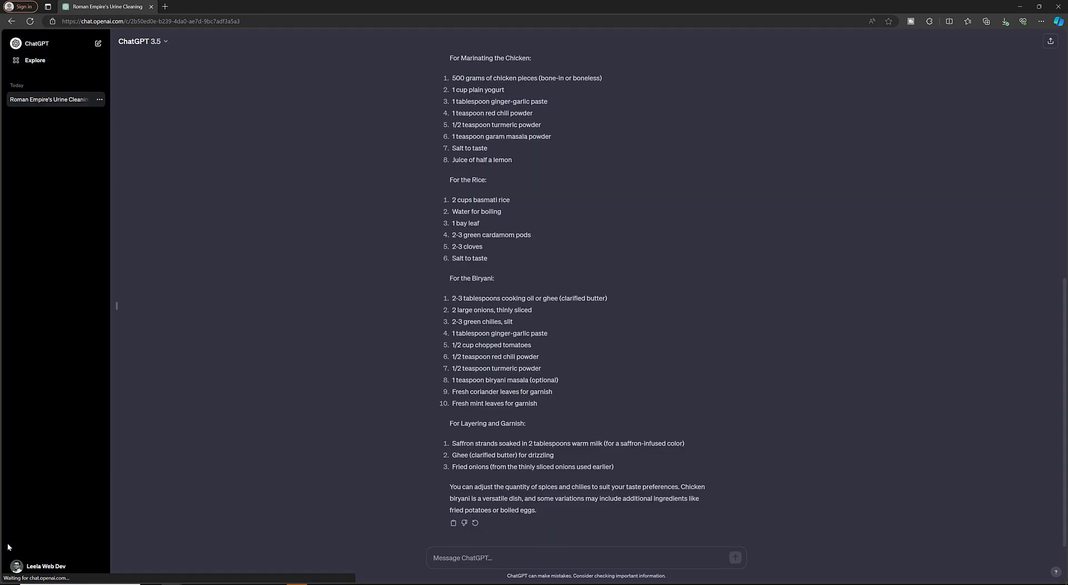
Try the Light theme in the general settings and set the theme to Dark.
click(35, 569)
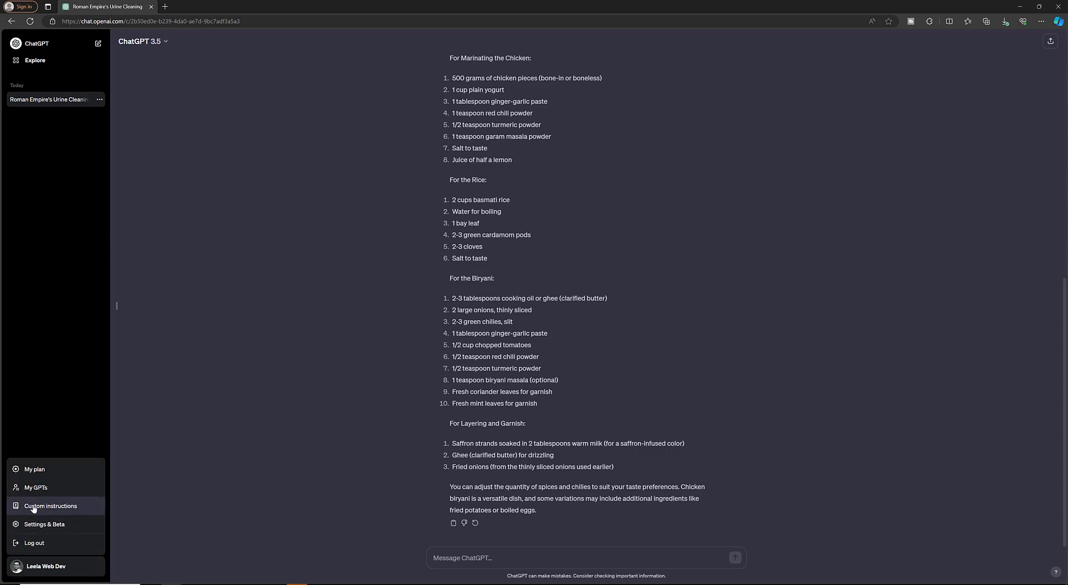
click(40, 526)
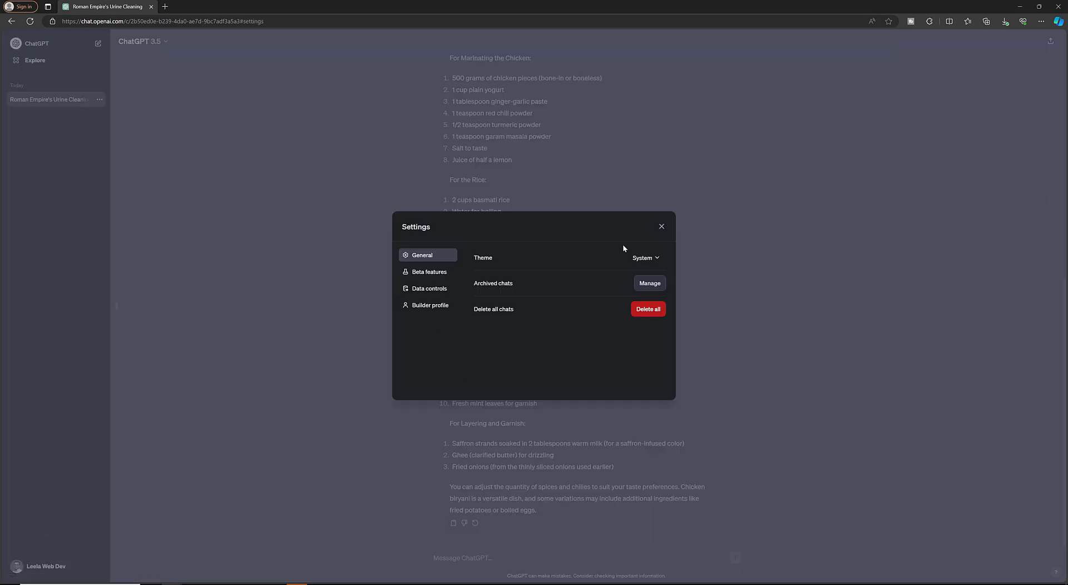
click(650, 259)
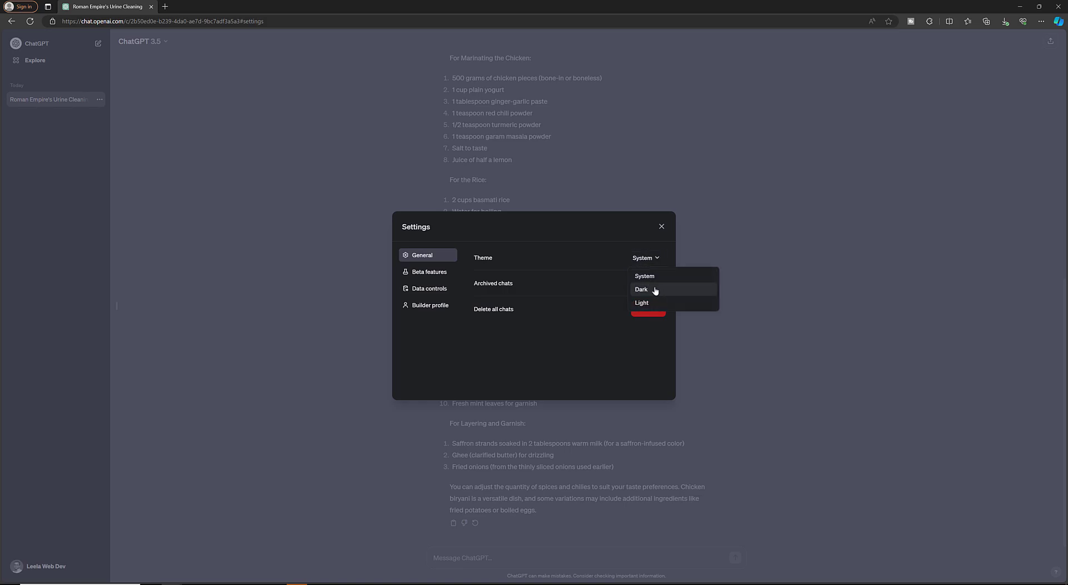
click(651, 304)
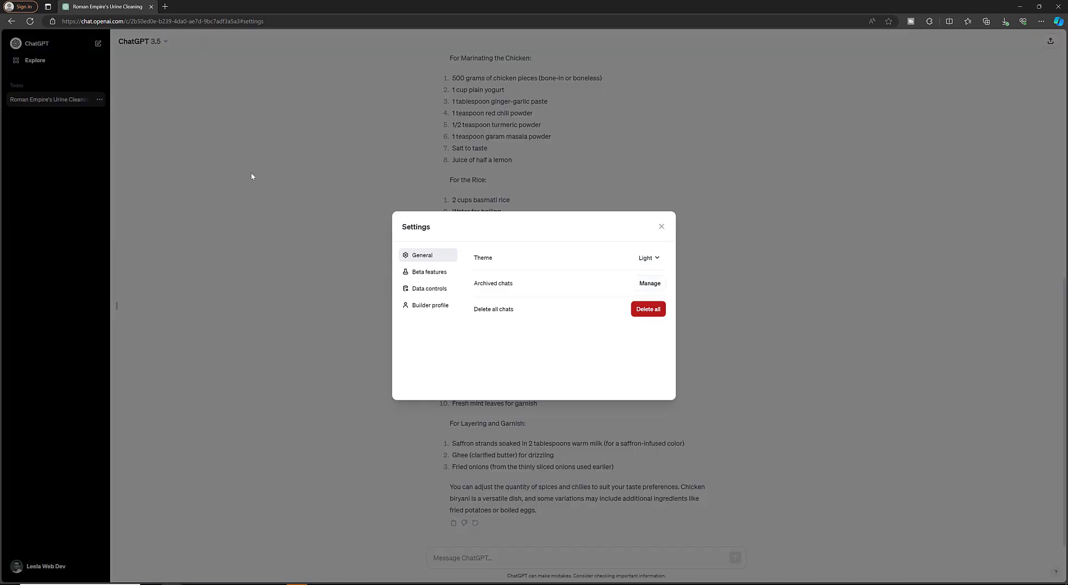
click(651, 259)
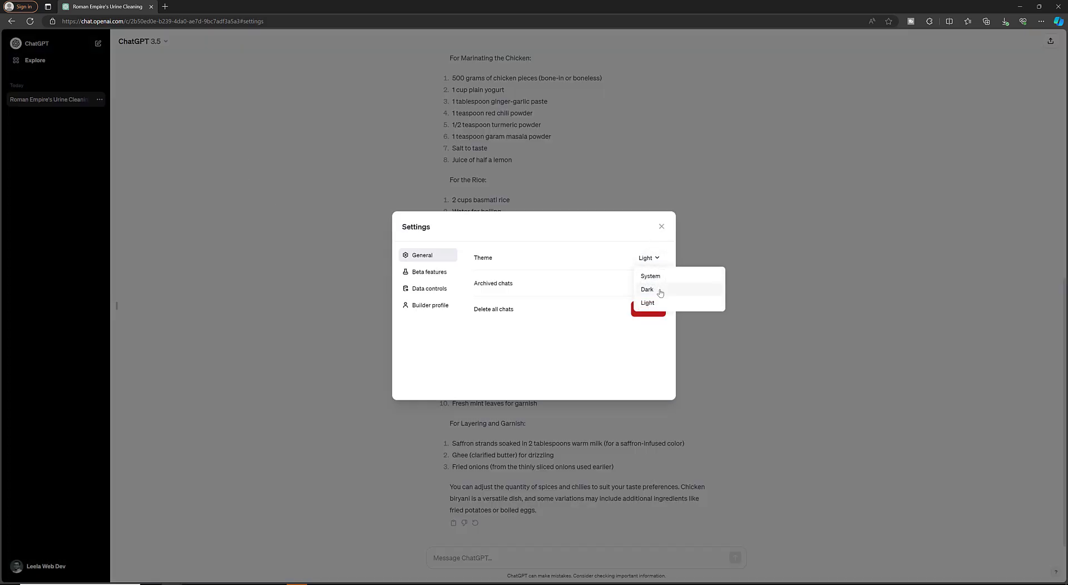
click(658, 290)
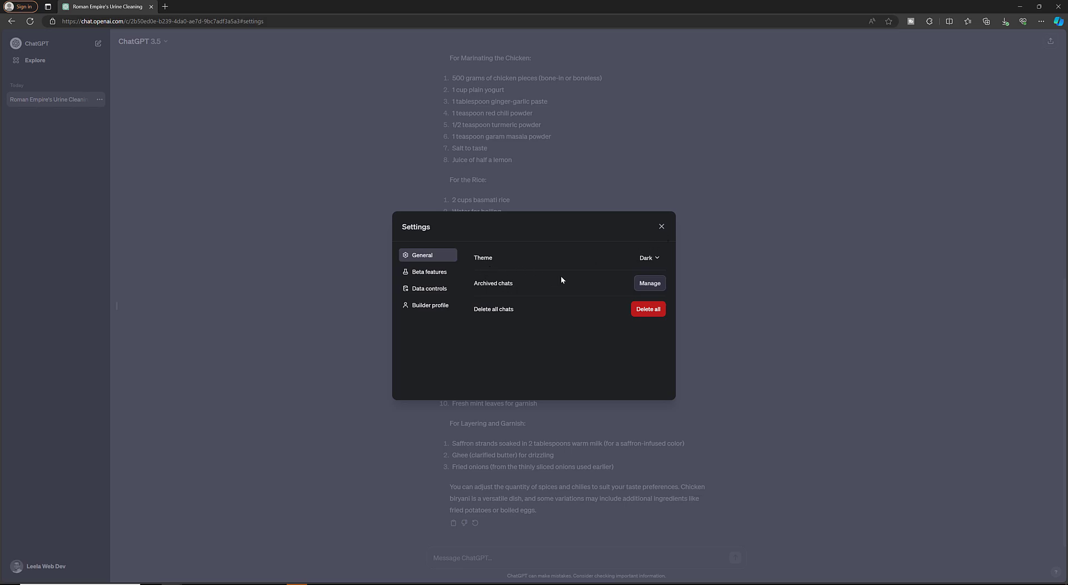
Review the beta features, data controls, data export request and builder profile settings without exporting anything, and close the settings.
click(426, 274)
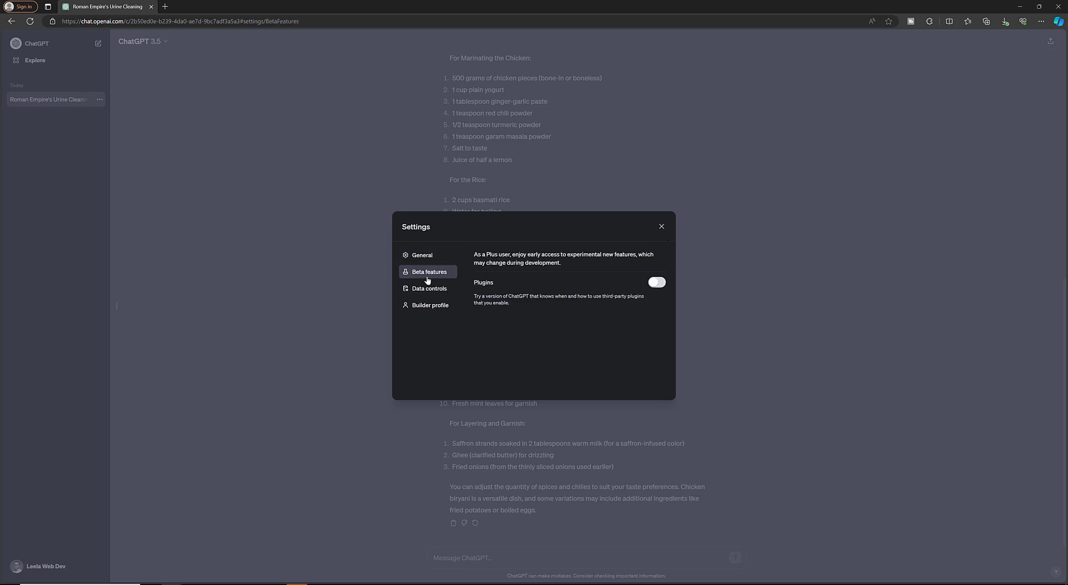
click(424, 296)
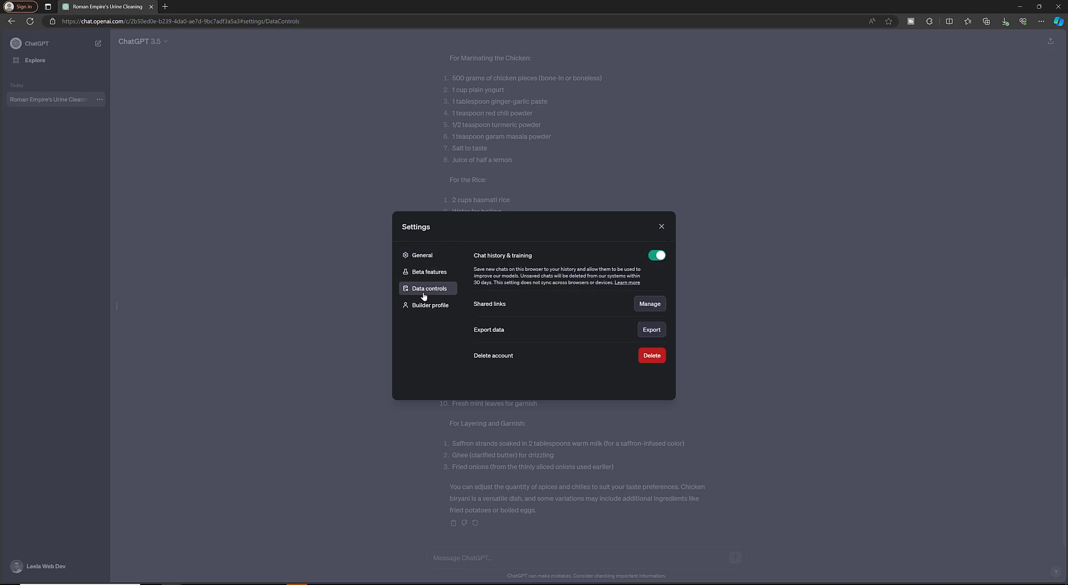
click(652, 330)
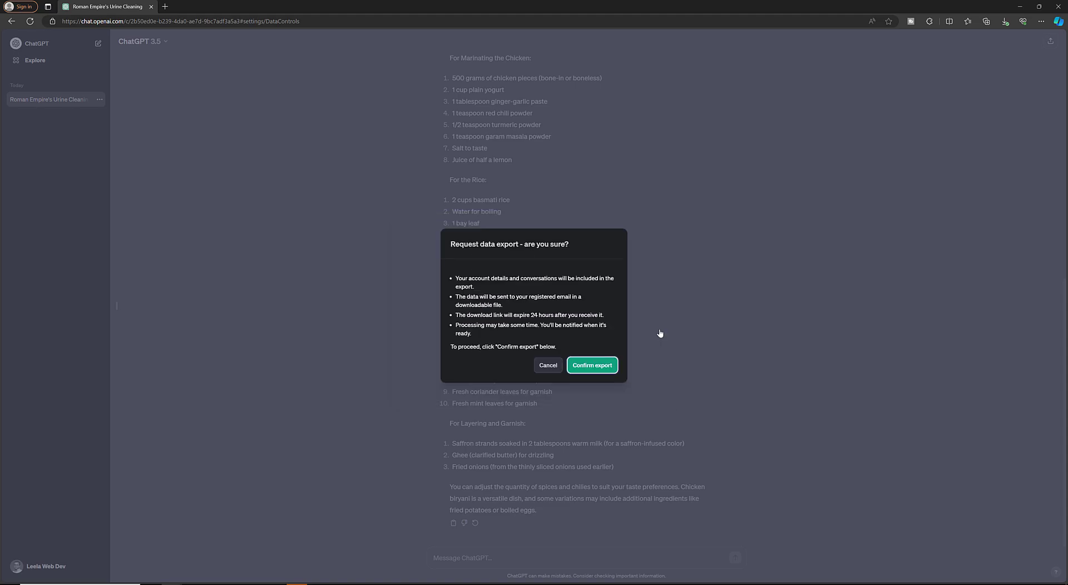
click(547, 366)
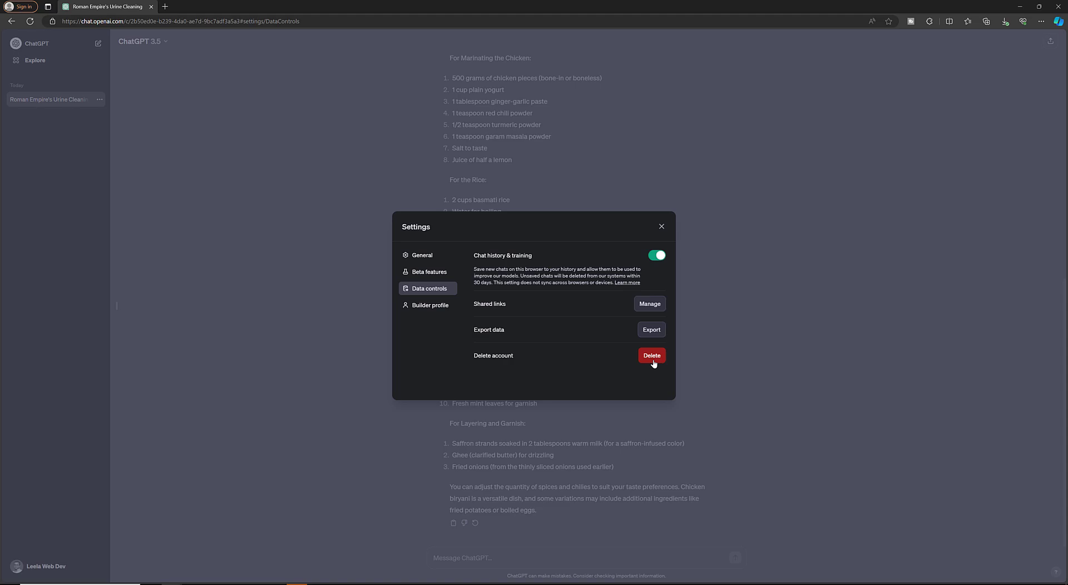
click(416, 305)
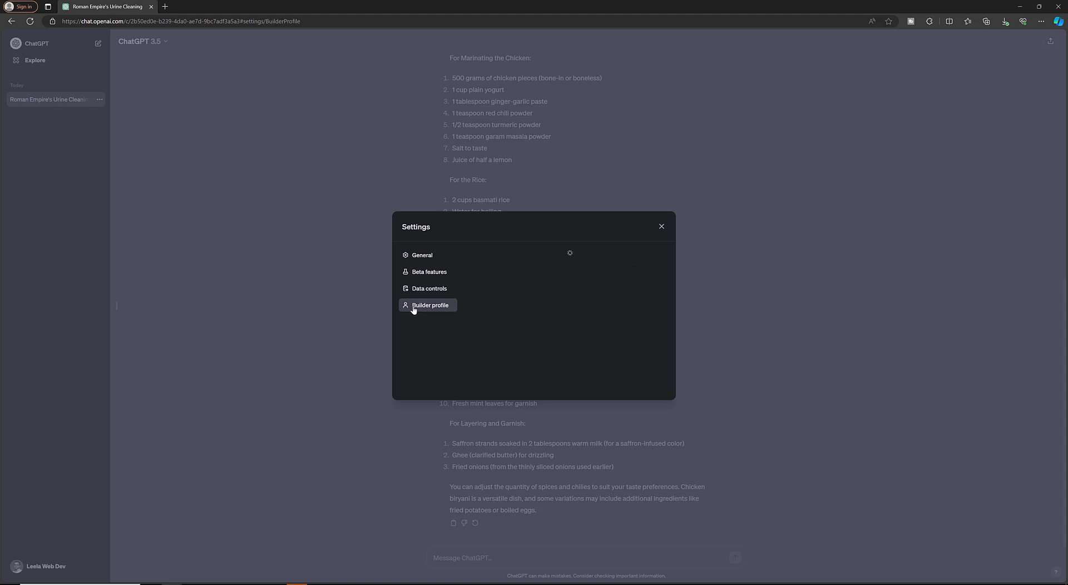
click(420, 275)
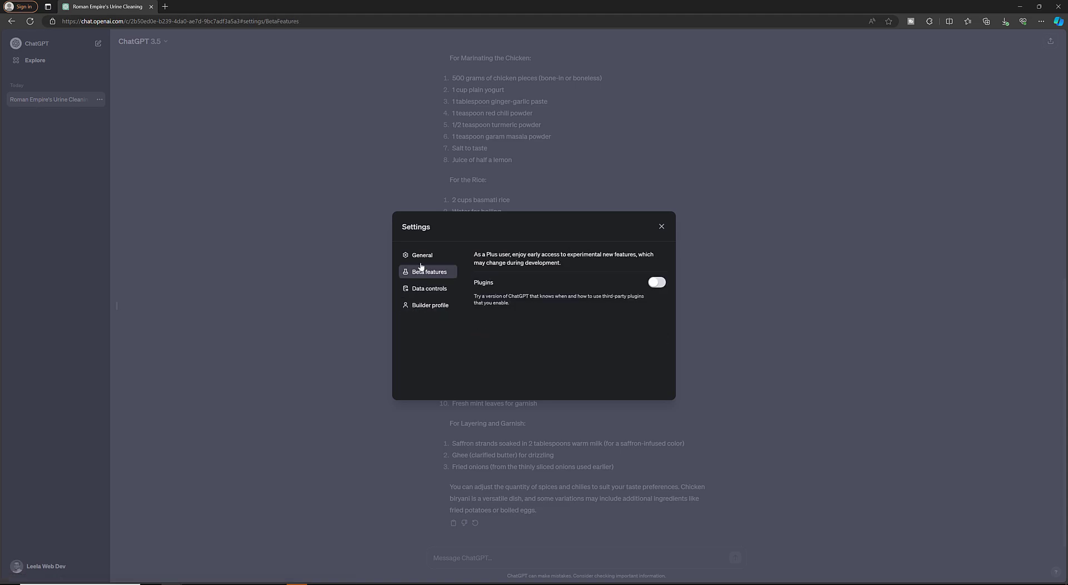
click(421, 257)
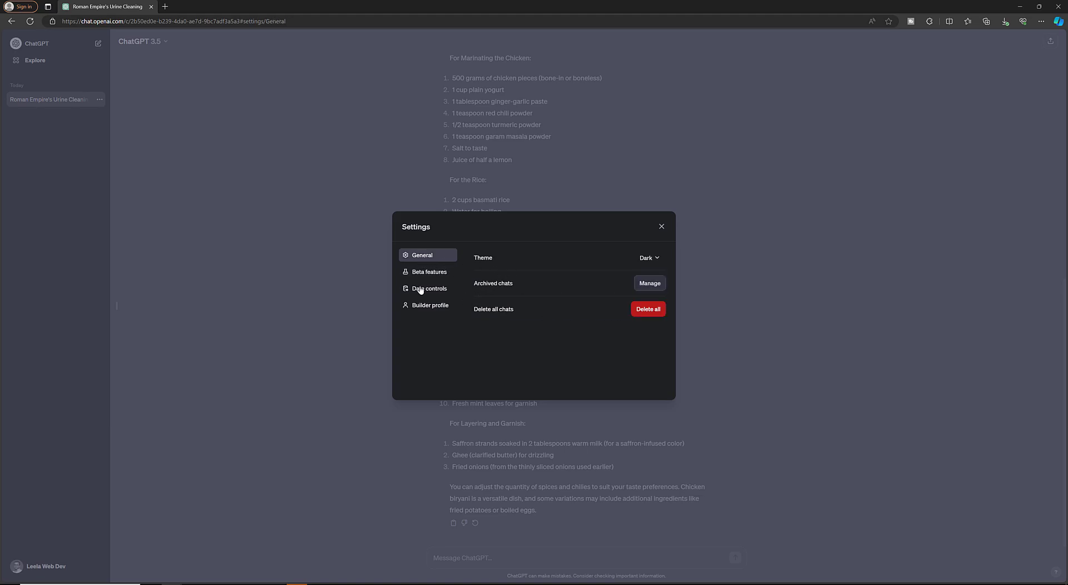
click(661, 227)
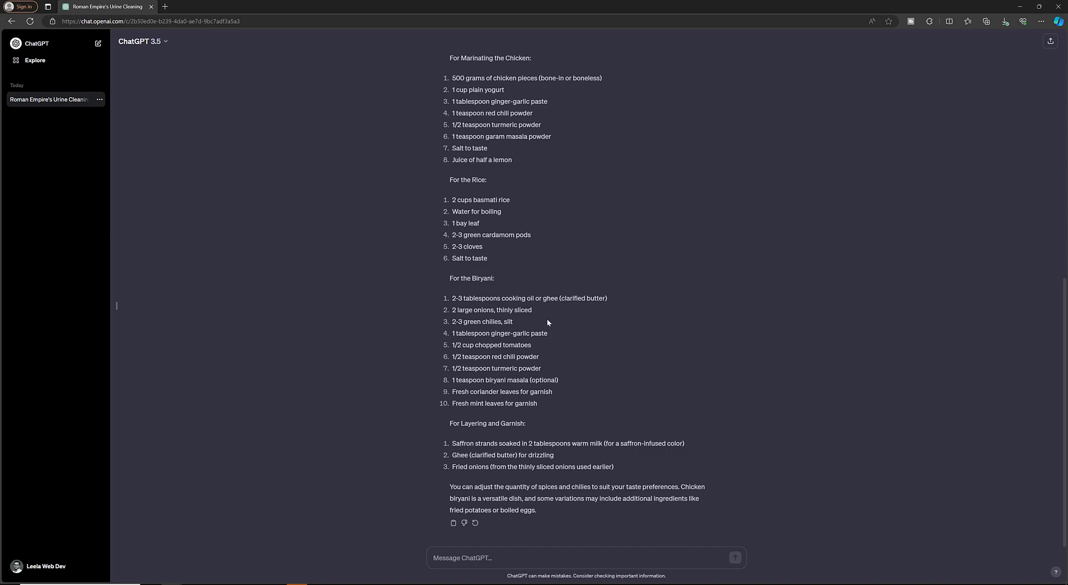
Delete the Roman Empire chat from the chat history.
click(100, 100)
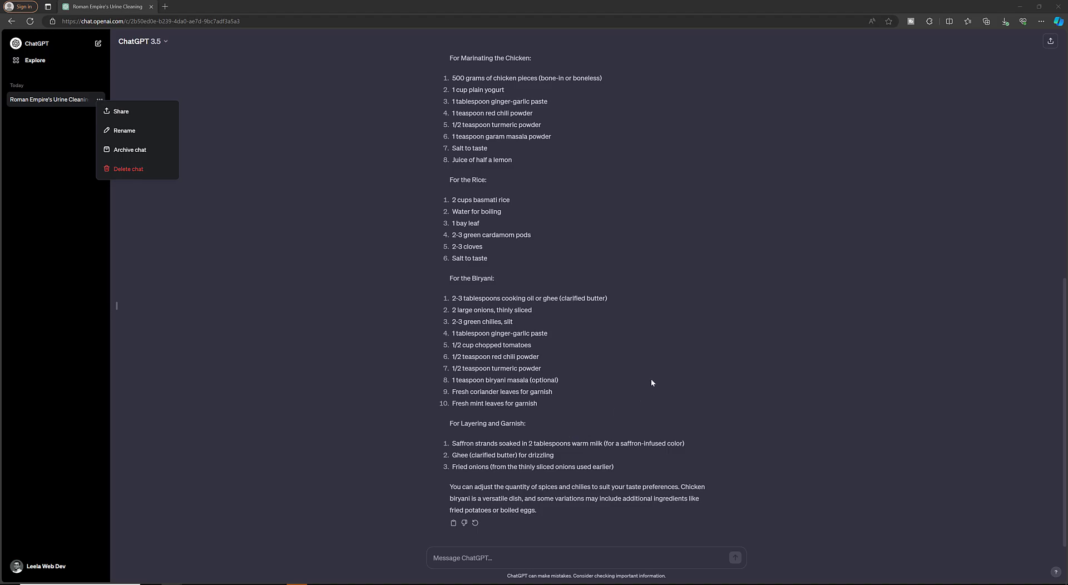
click(127, 169)
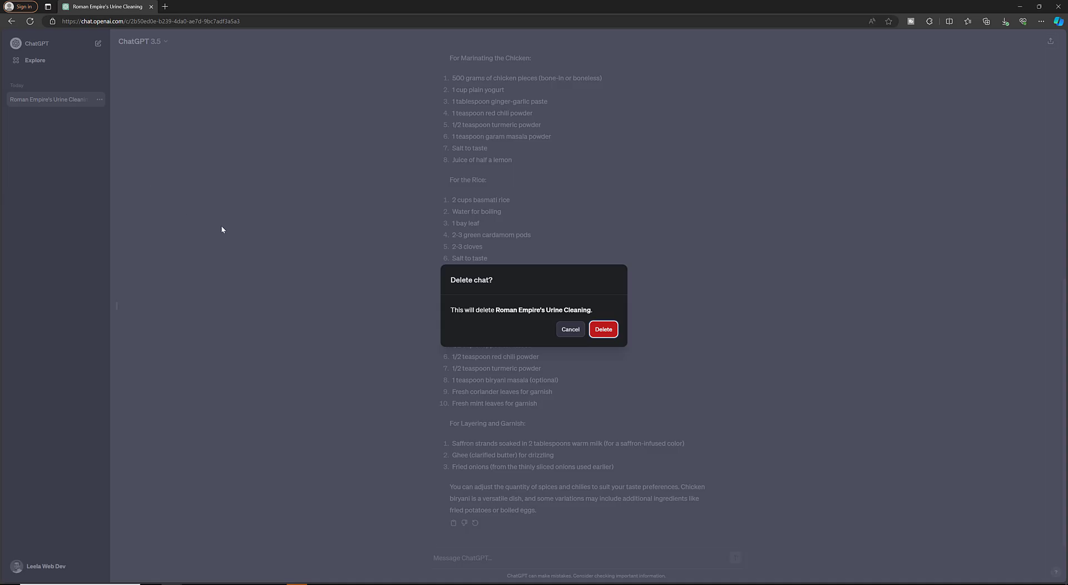
click(603, 330)
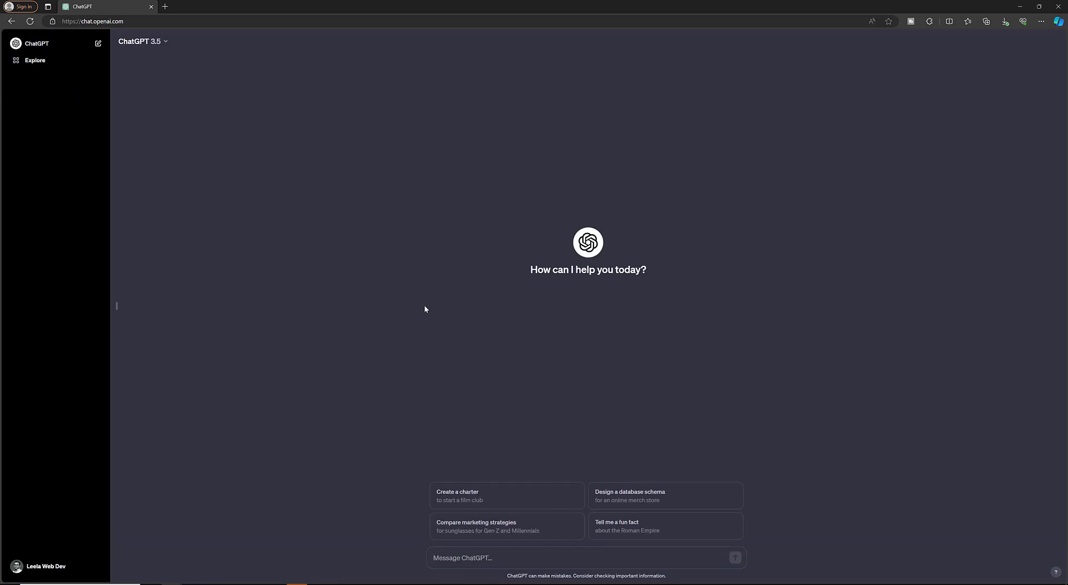
Ask "how many citizens does india have?" in a new GPT-3.5 chat.
click(478, 561)
key(ctrl+plus)
key(ctrl+plus)
key(ctrl+plus)
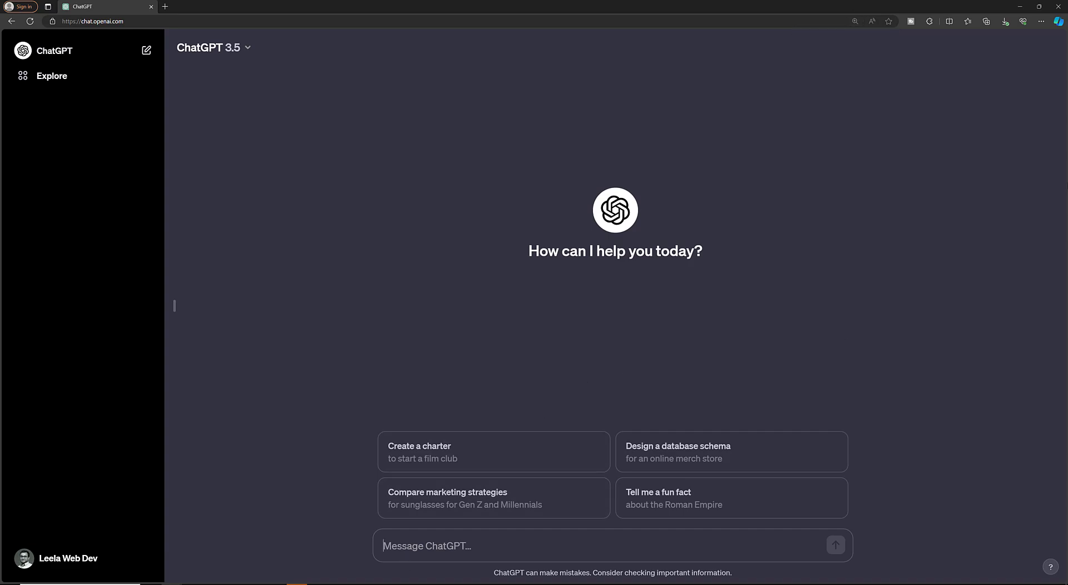
text(how many citizend does indi)
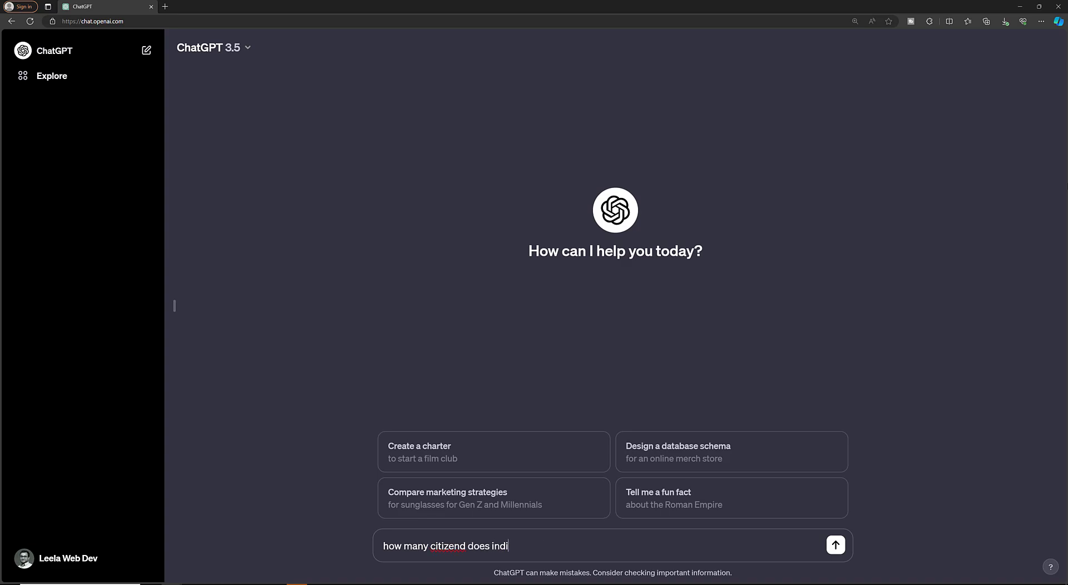
text(an have?)
key(BackSpace)
text(s)
key(Return)
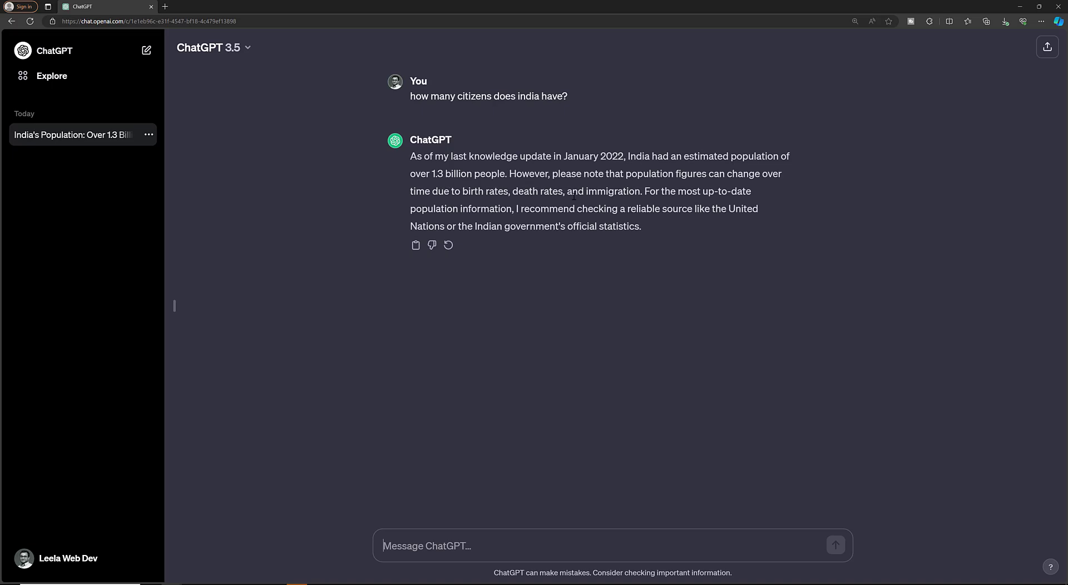
Open the model choices and compare the GPT-4 and GPT-3.5 answers to the question about India's citizens.
click(204, 52)
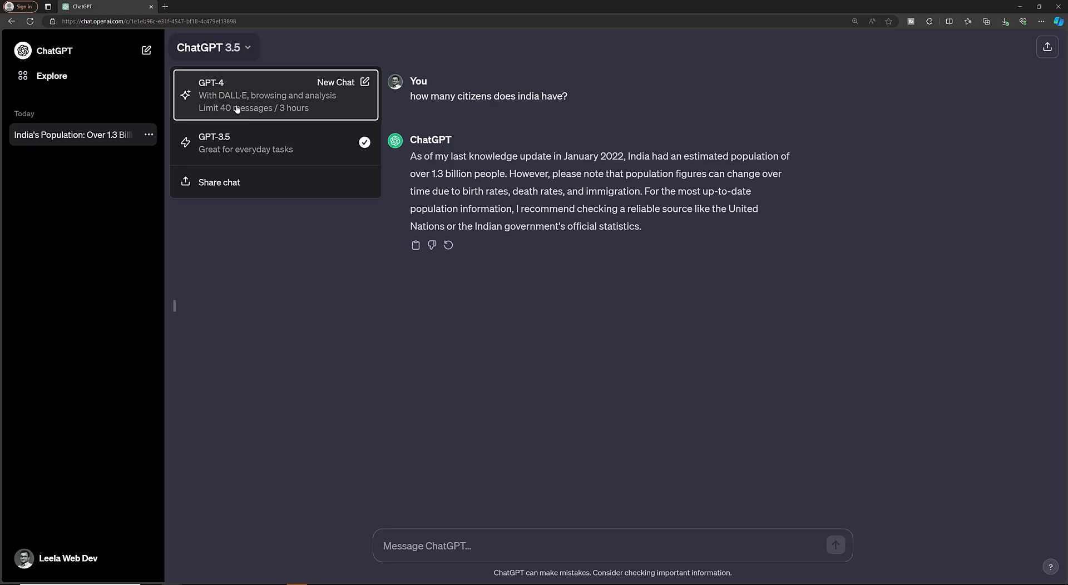
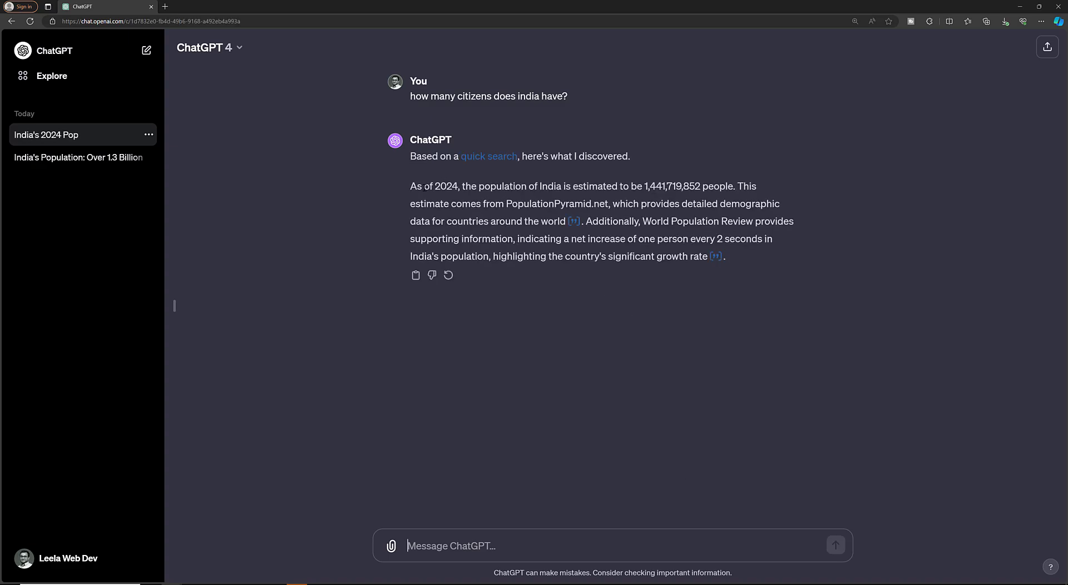
drag(431, 186, 461, 186)
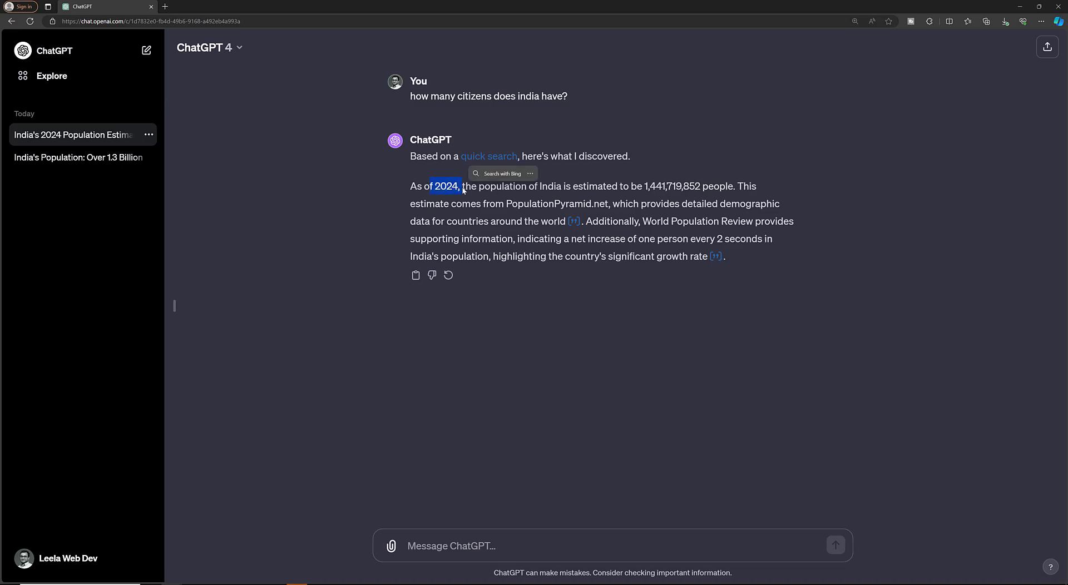
click(301, 238)
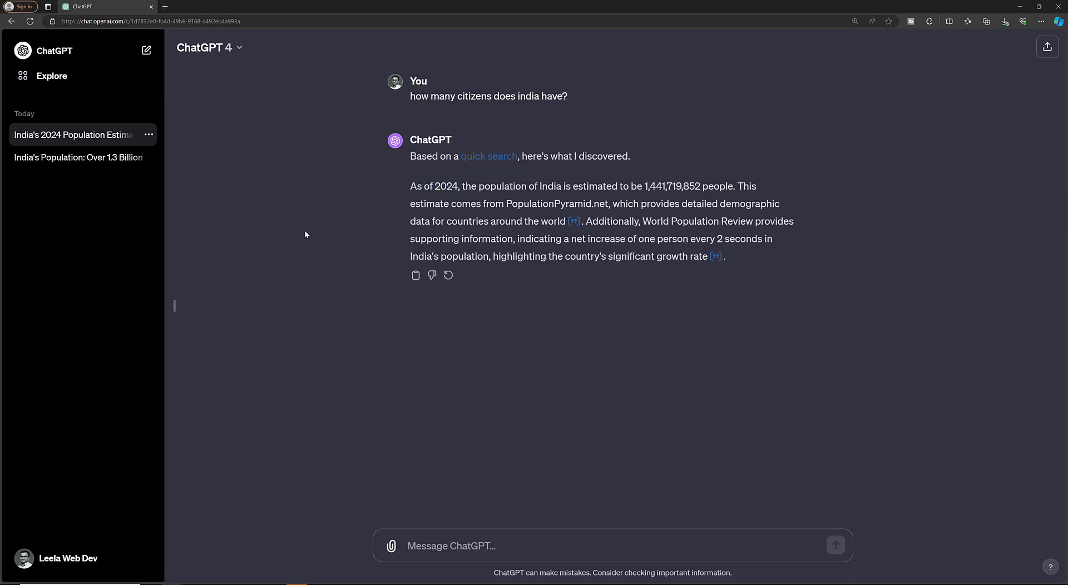
click(111, 159)
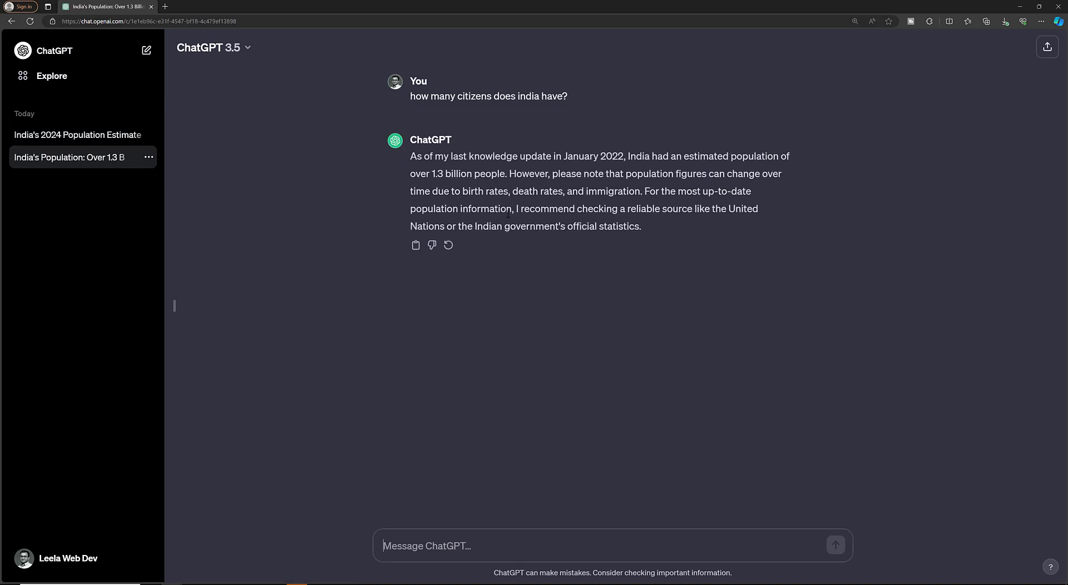
click(84, 136)
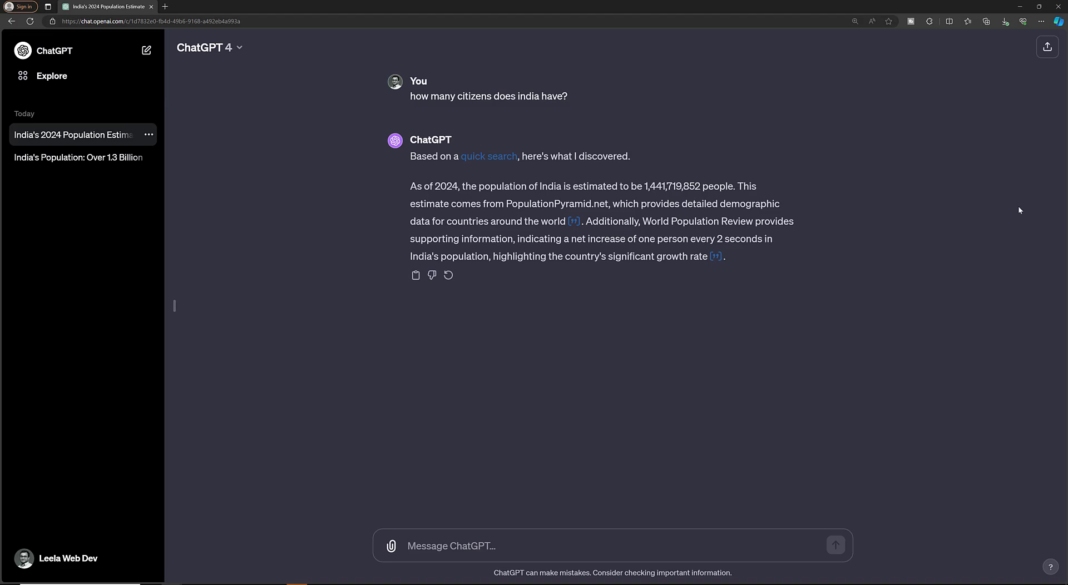
Ask "who is the first president of india?" in the current GPT-4 chat.
text(who is the fir)
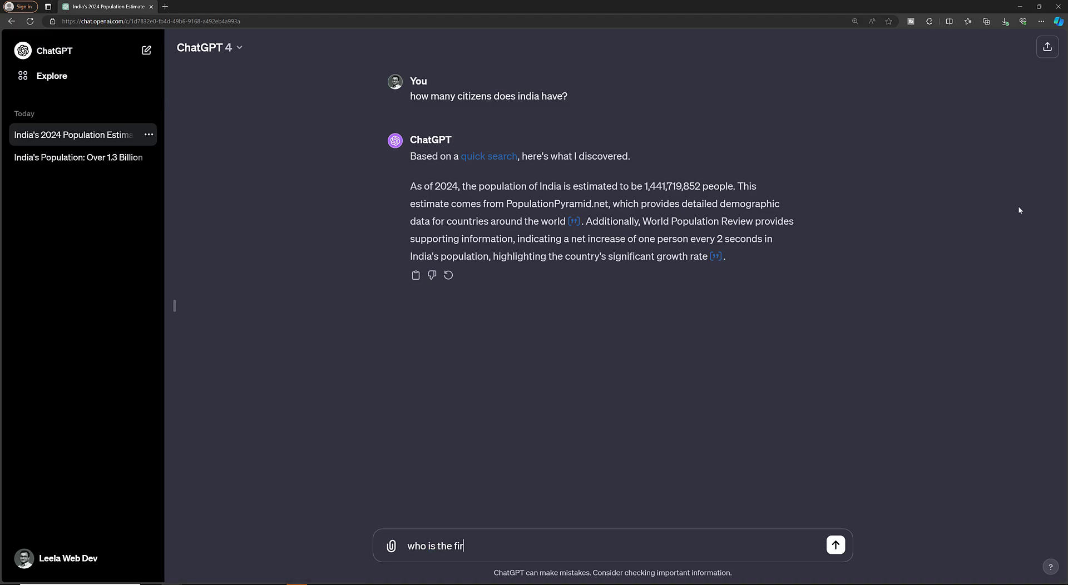
text(st president of india?)
key(Return)
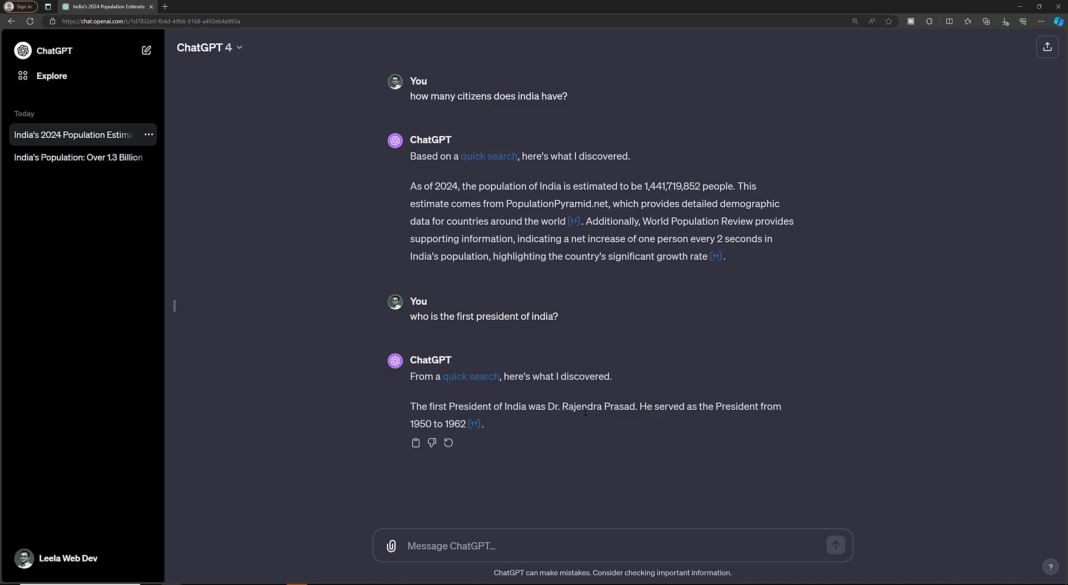
Copy the president's name from the answer and ask the follow-up question "who is Rajendra Prasad?".
drag(563, 407, 635, 407)
key(ctrl+c)
click(490, 545)
text(who is)
key(ctrl+v)
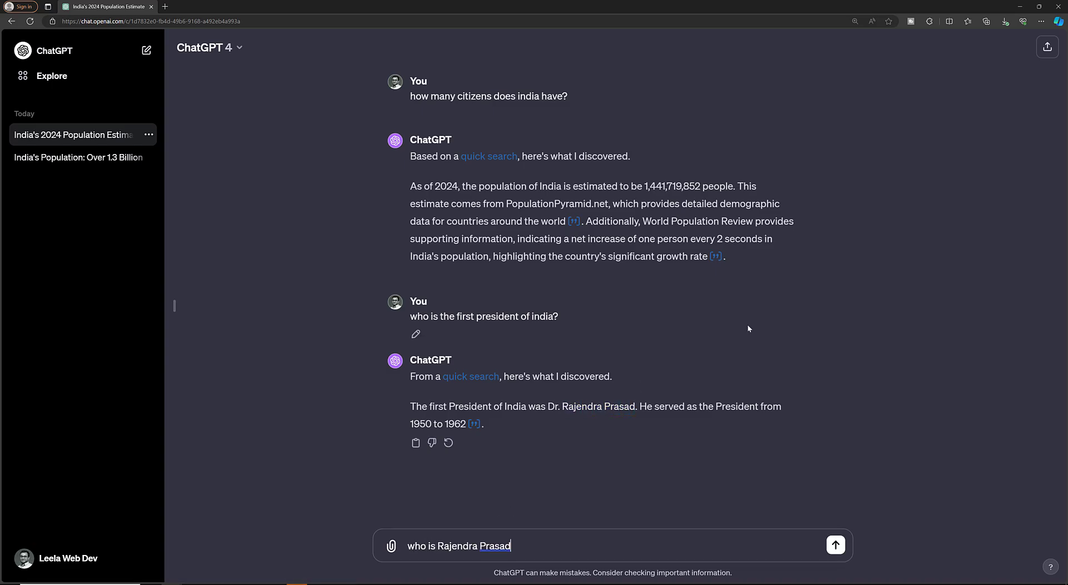
text(?)
key(Return)
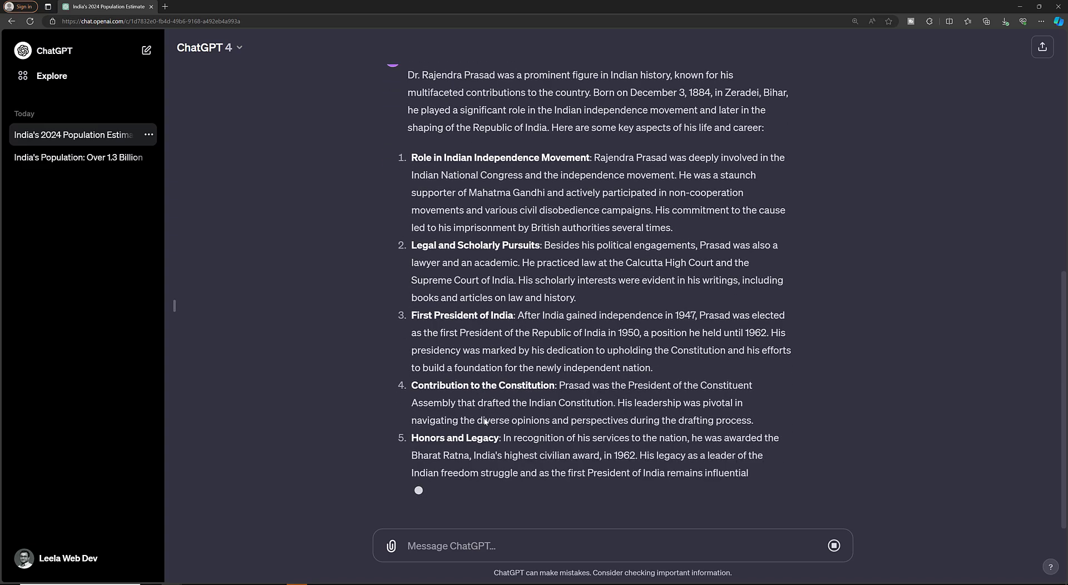
Review how the India chat builds from the population question through the first president to the Rajendra Prasad biography.
scroll(540, 412, up, 9)
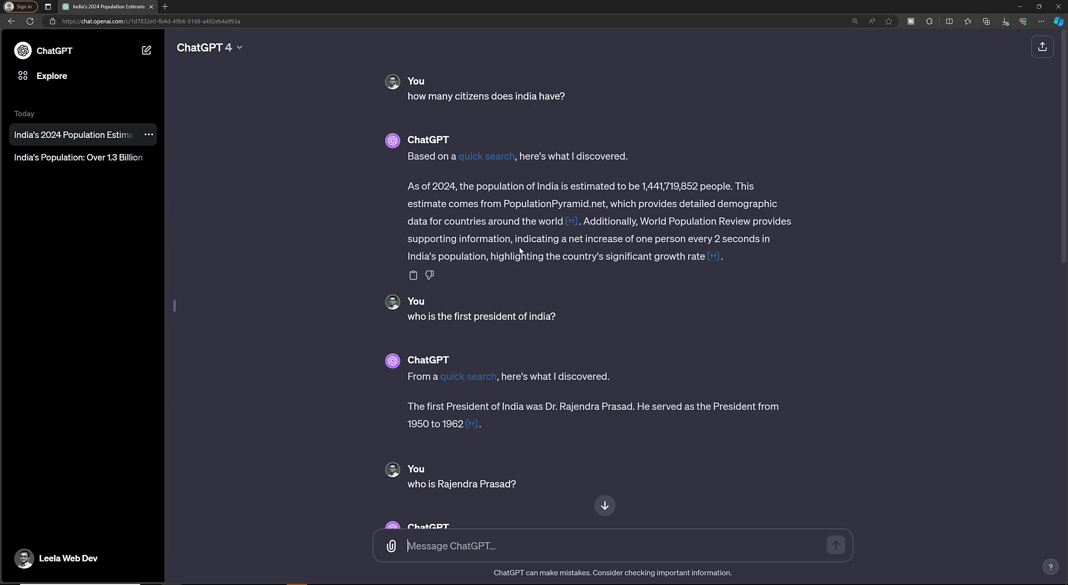
scroll(511, 254, down, 1)
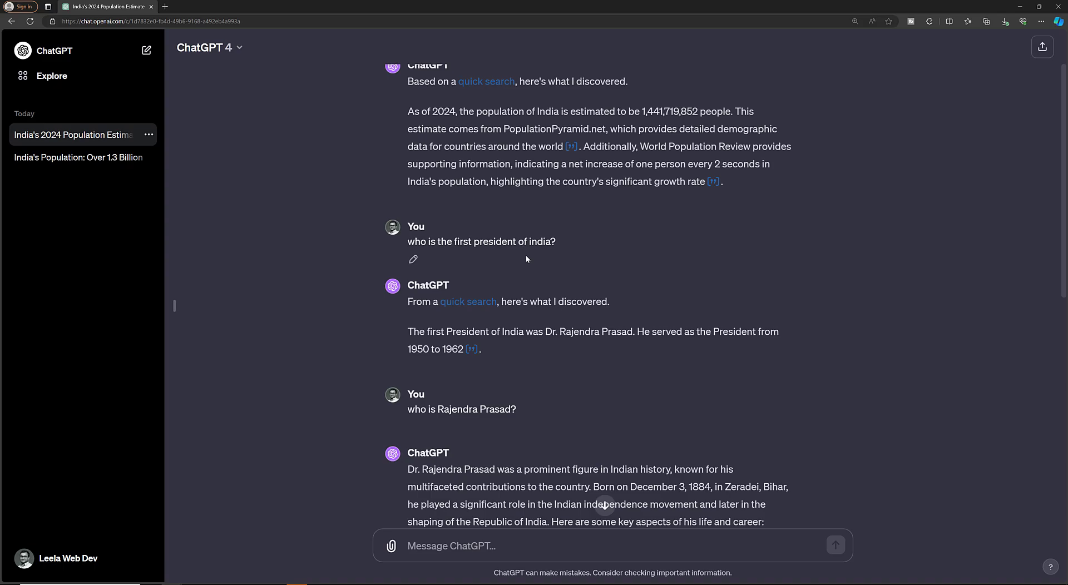
scroll(526, 258, up, 1)
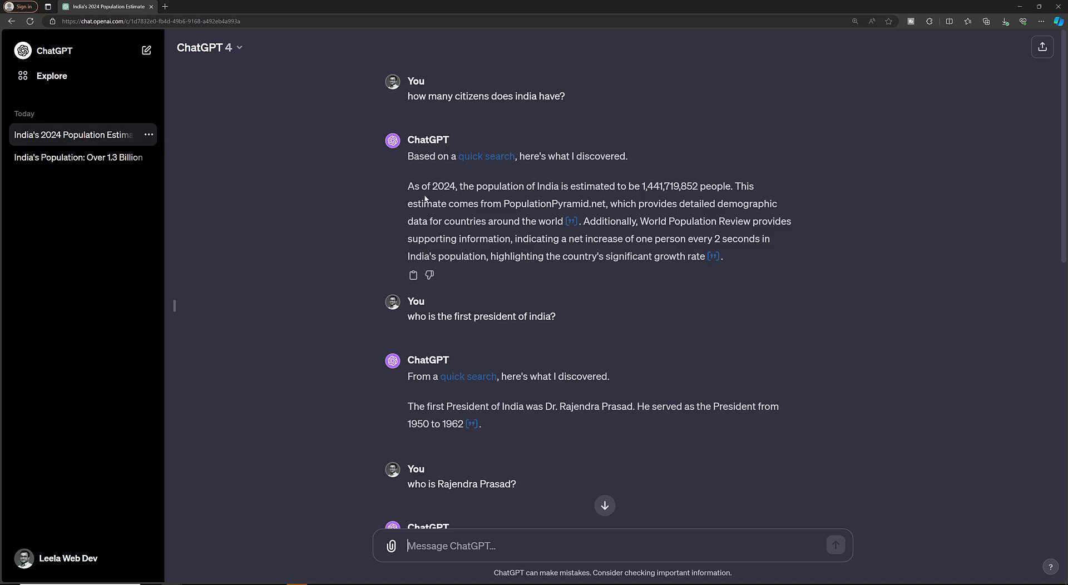
drag(629, 186, 728, 188)
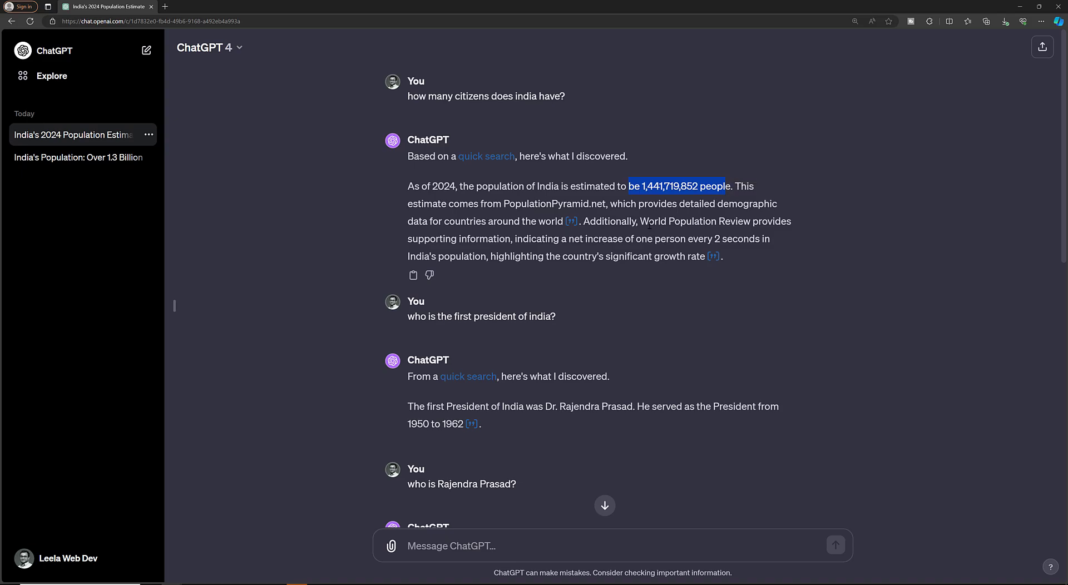
scroll(650, 225, down, 2)
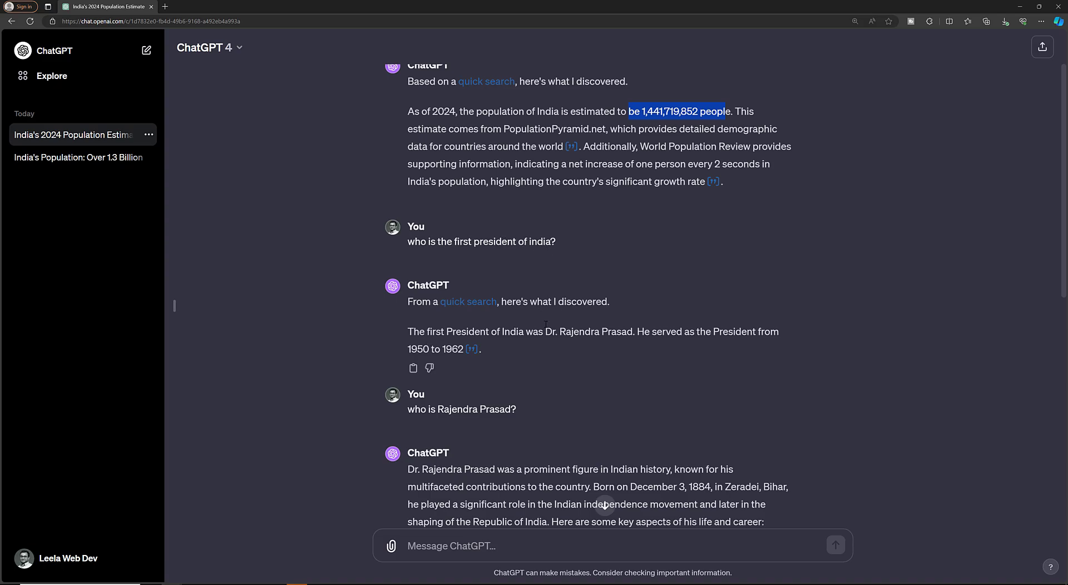
drag(559, 334, 623, 330)
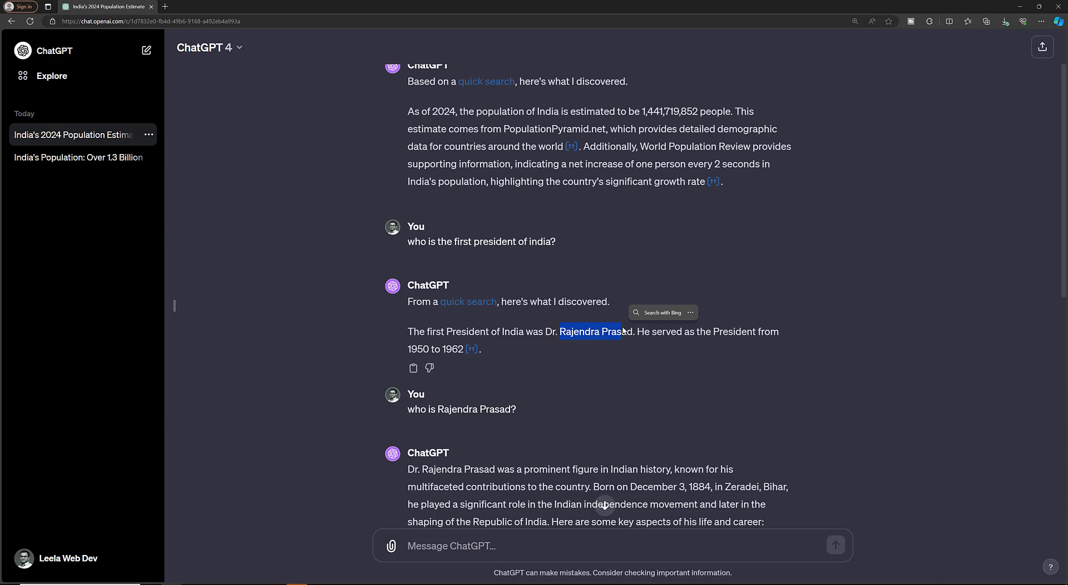
scroll(526, 384, down, 4)
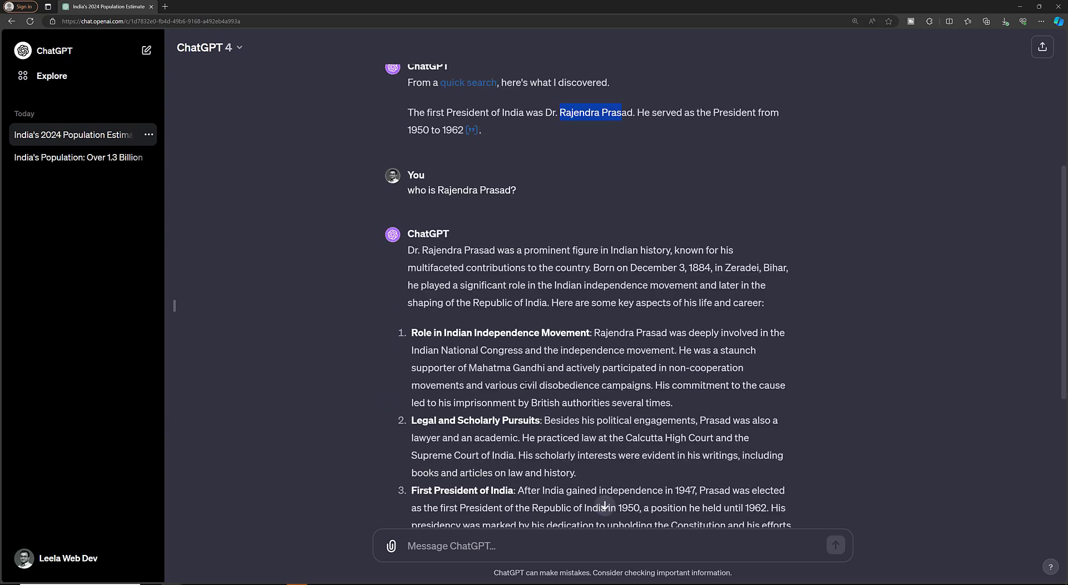
scroll(526, 382, up, 4)
scroll(460, 381, down, 1)
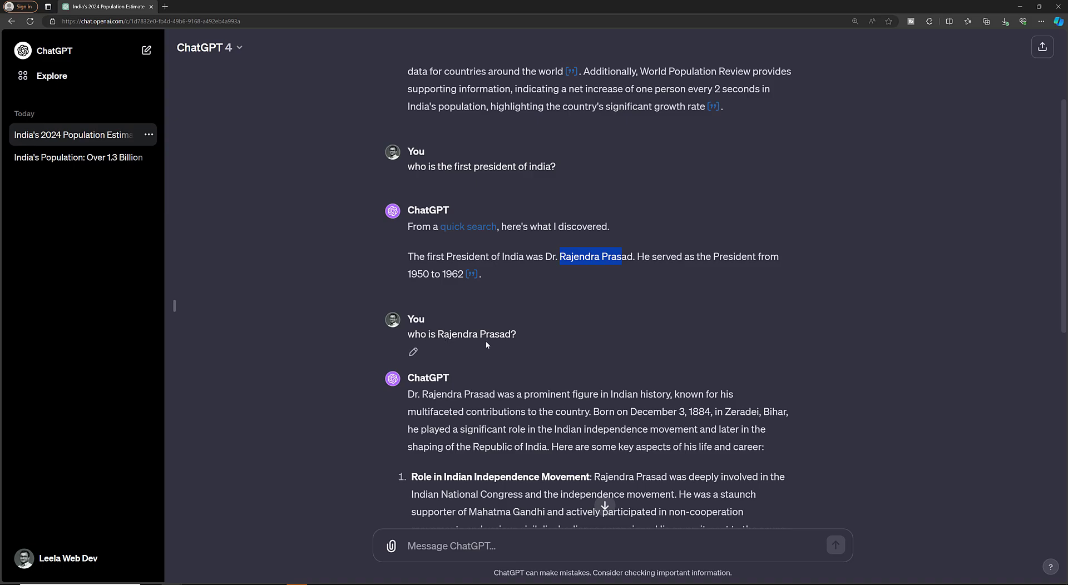
scroll(509, 350, down, 4)
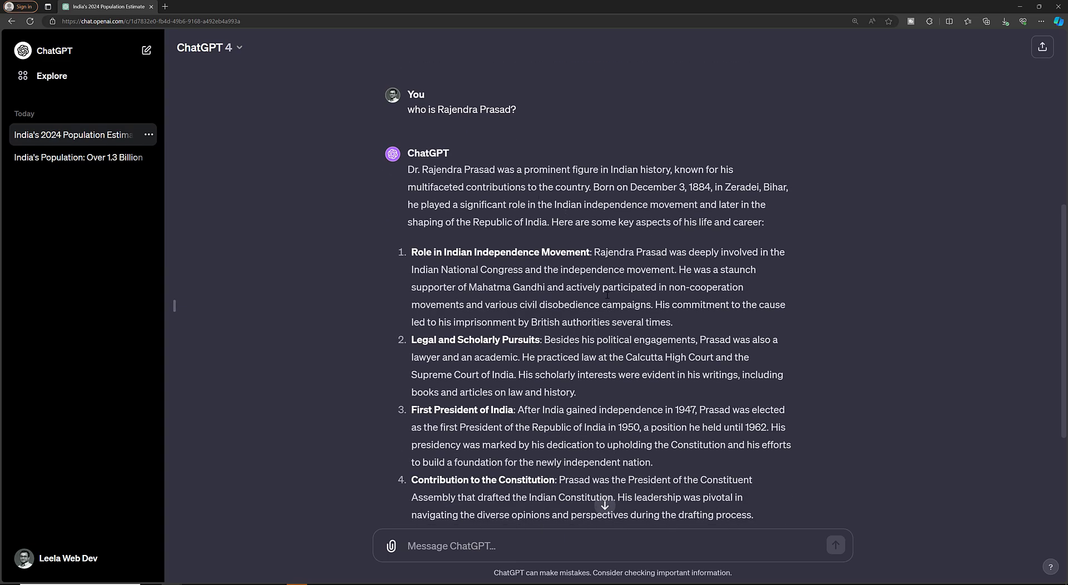
scroll(606, 295, down, 4)
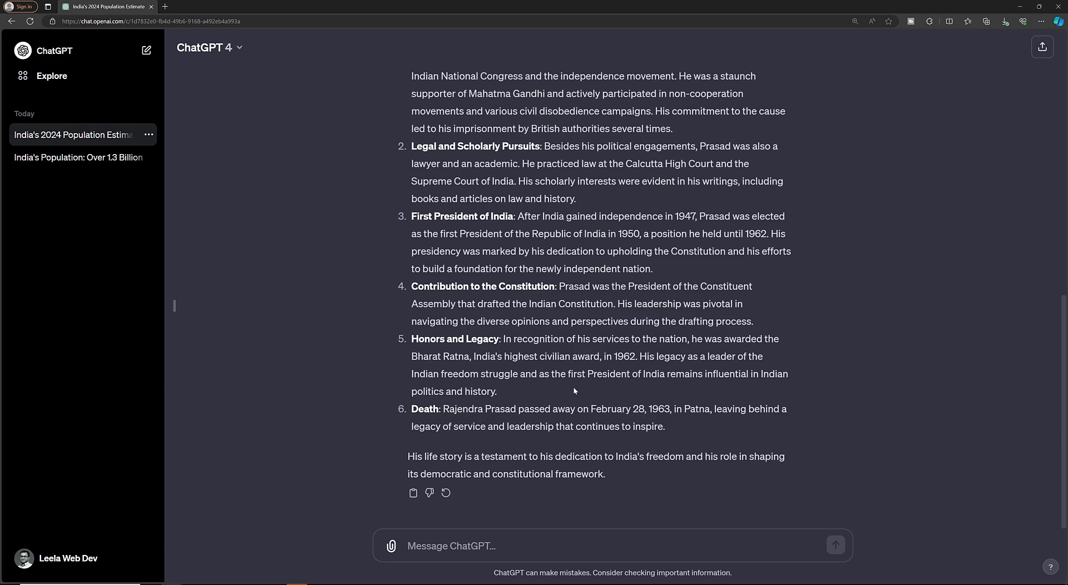
scroll(575, 392, up, 5)
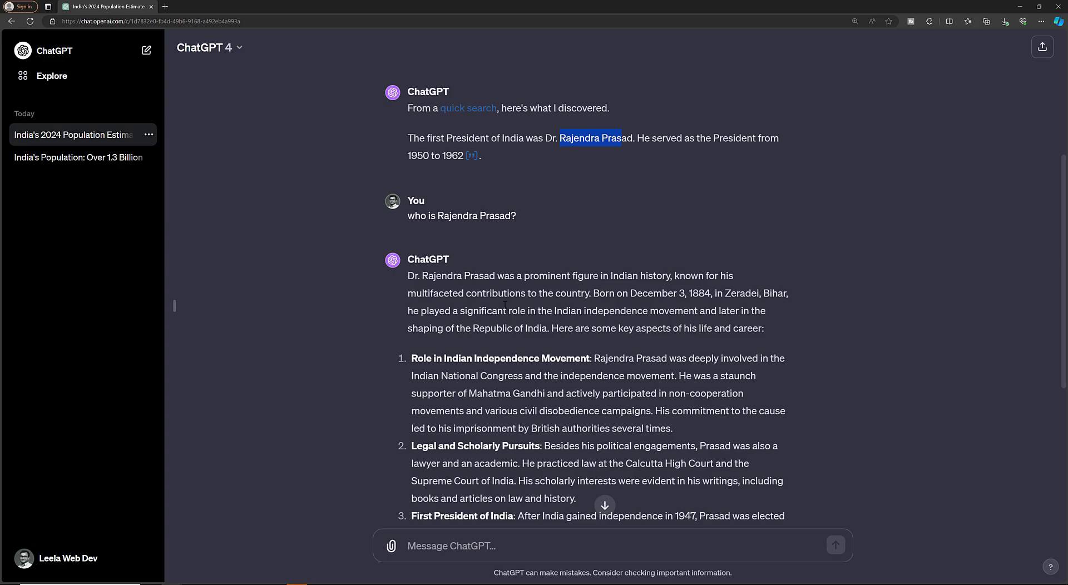
scroll(505, 305, down, 5)
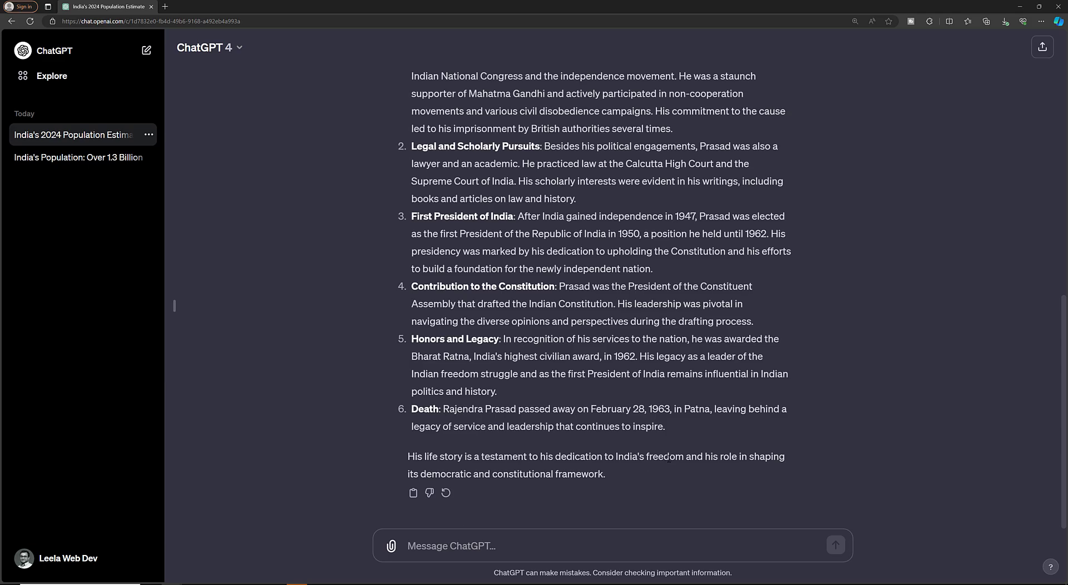
click(159, 21)
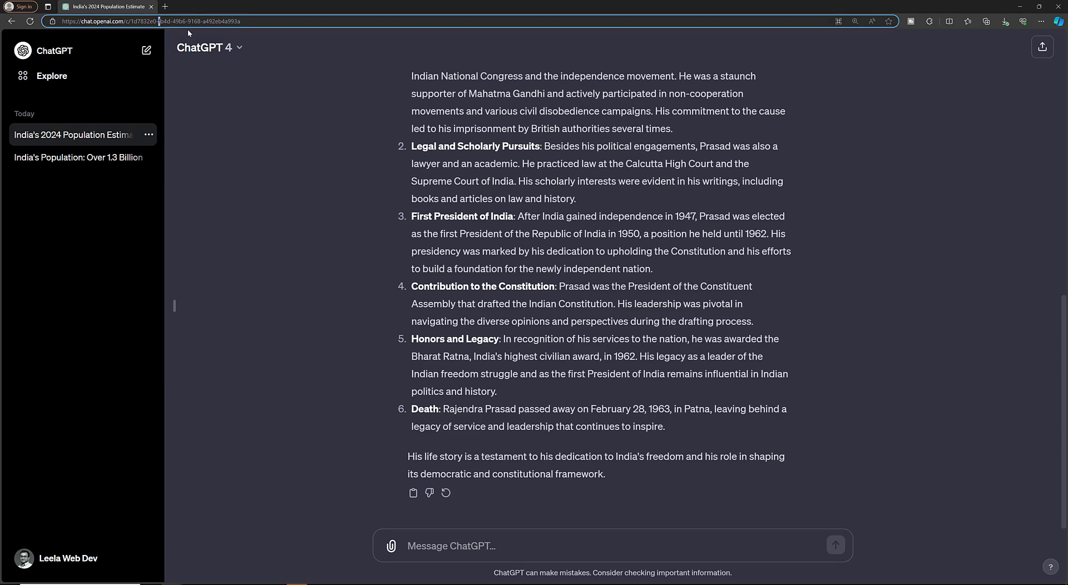
key(Return)
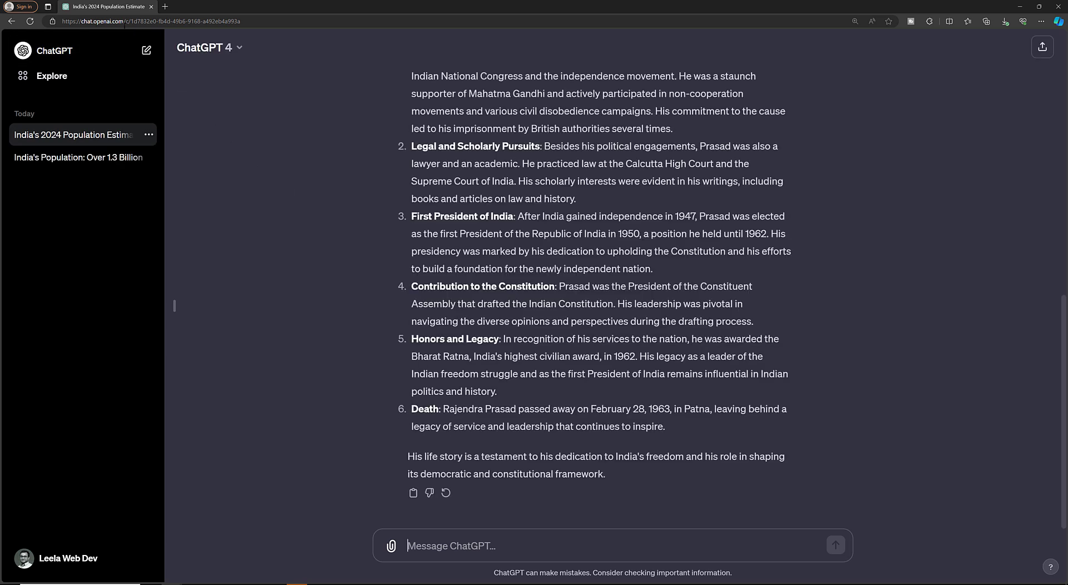
drag(127, 21, 558, 3)
key(BackSpace)
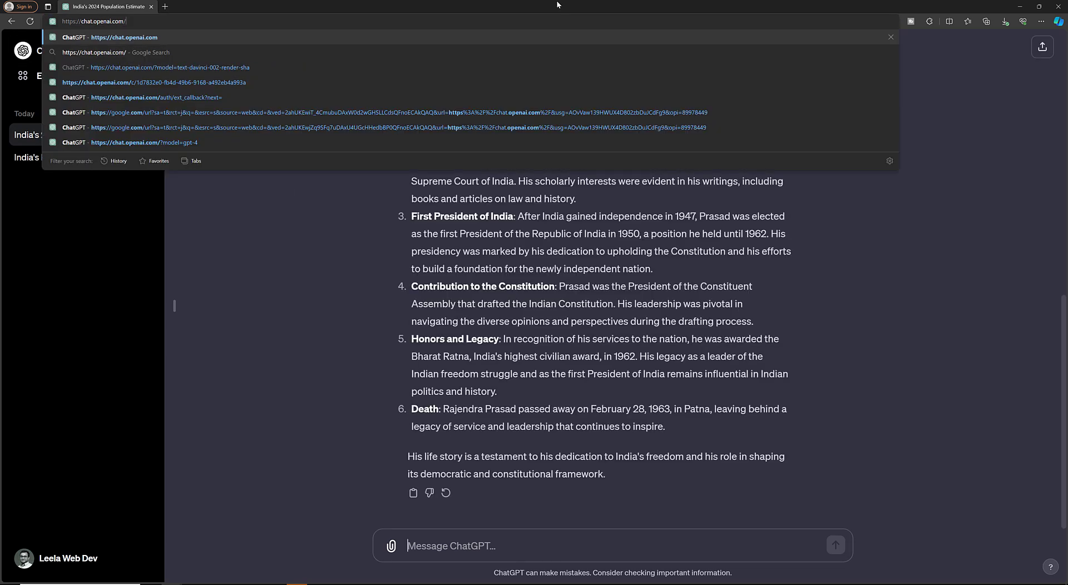
key(Return)
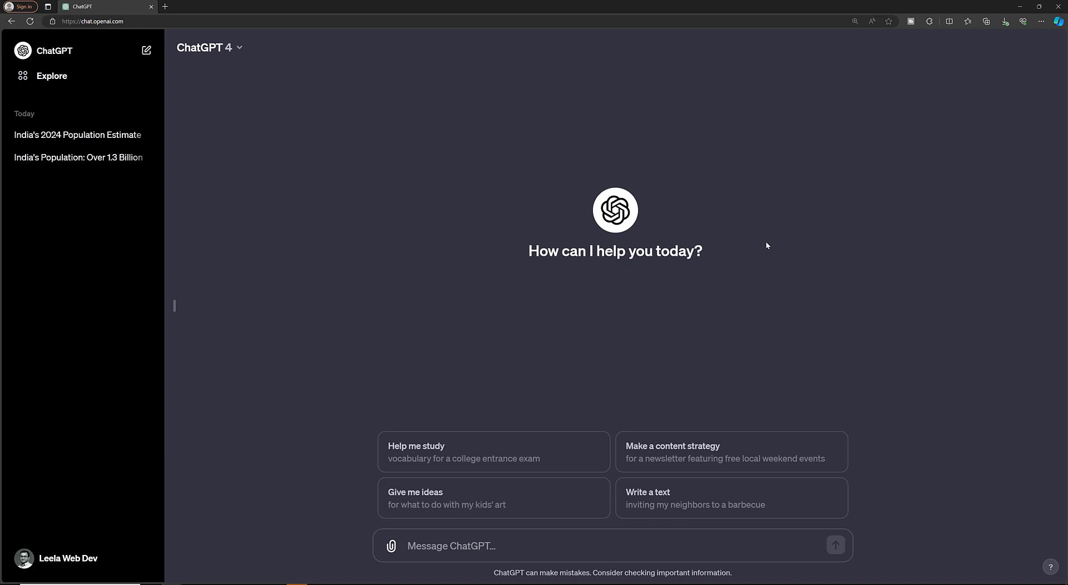
Ask "what is chicken biryani?" in the new GPT-4 chat.
text(what is chicken b)
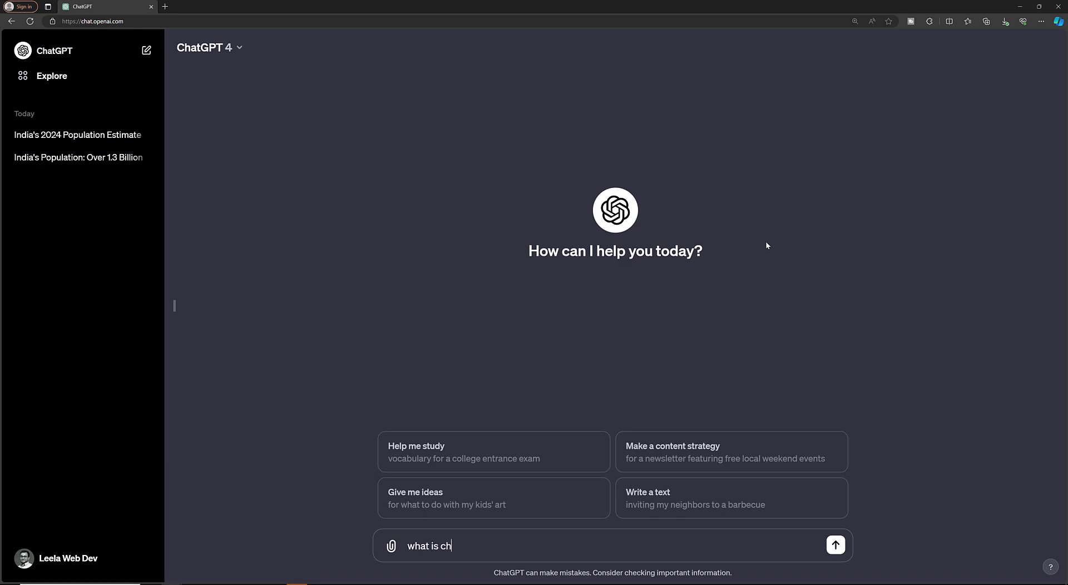
text(ryani?)
key(Return)
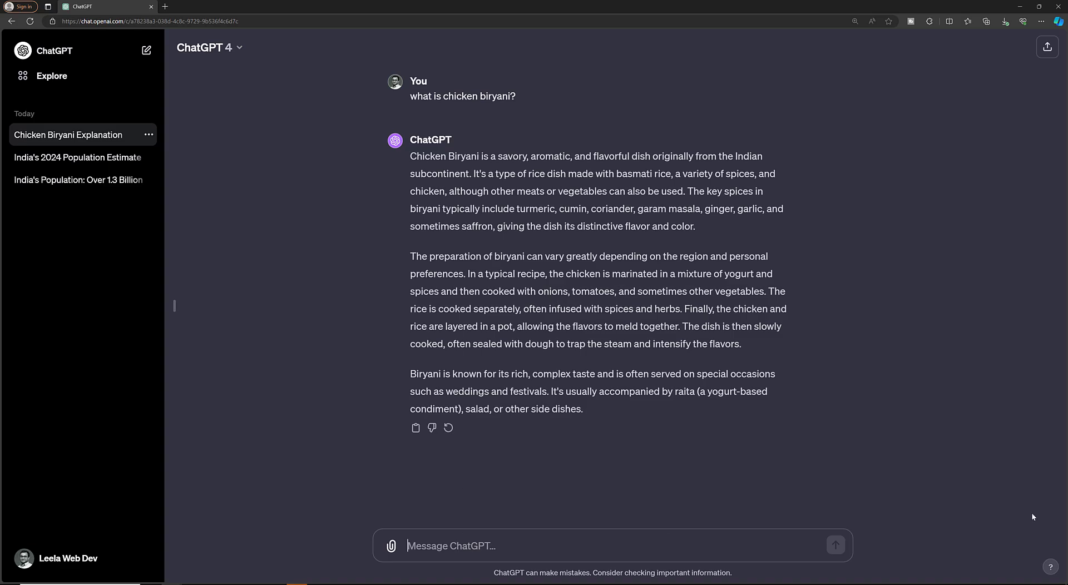
Send the follow-up prompt "please give me recipe" in the chicken biryani chat.
text(please)
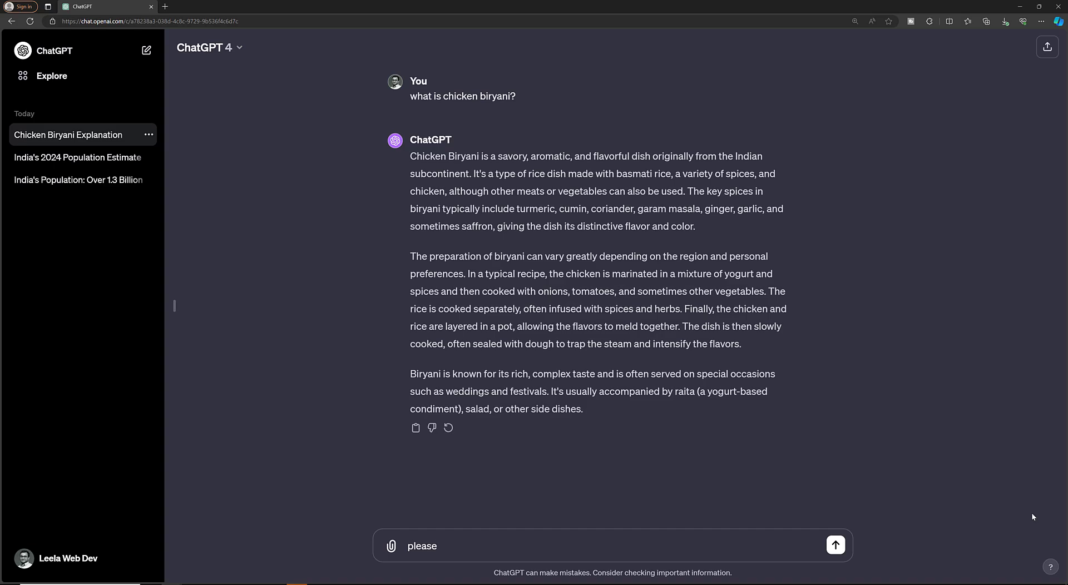
text( give me recipe)
key(Return)
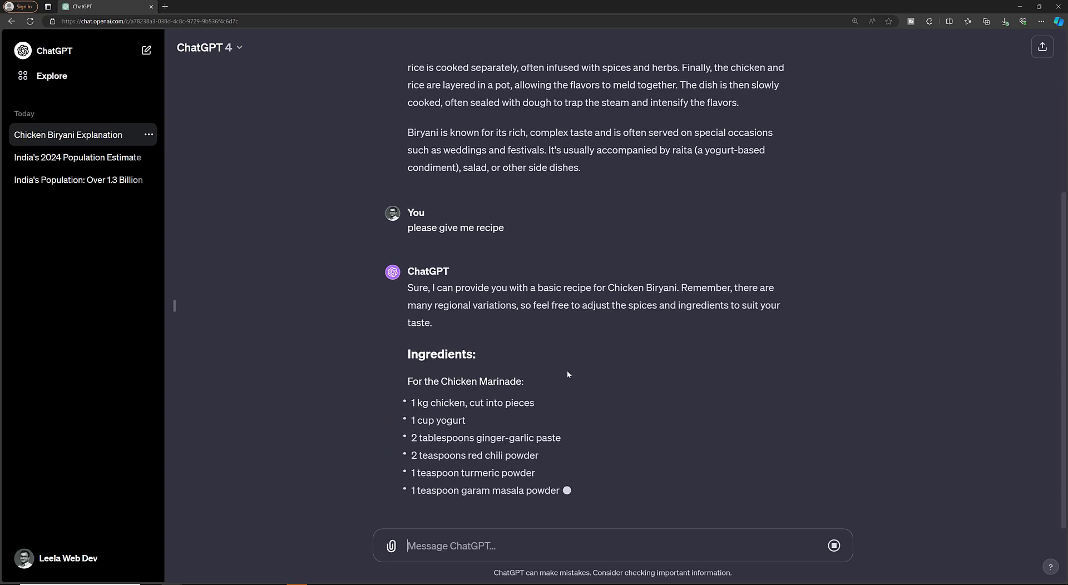
Look through the biryani recipe and send the follow-up "i need a shopping list with all ingredients".
scroll(566, 370, up, 3)
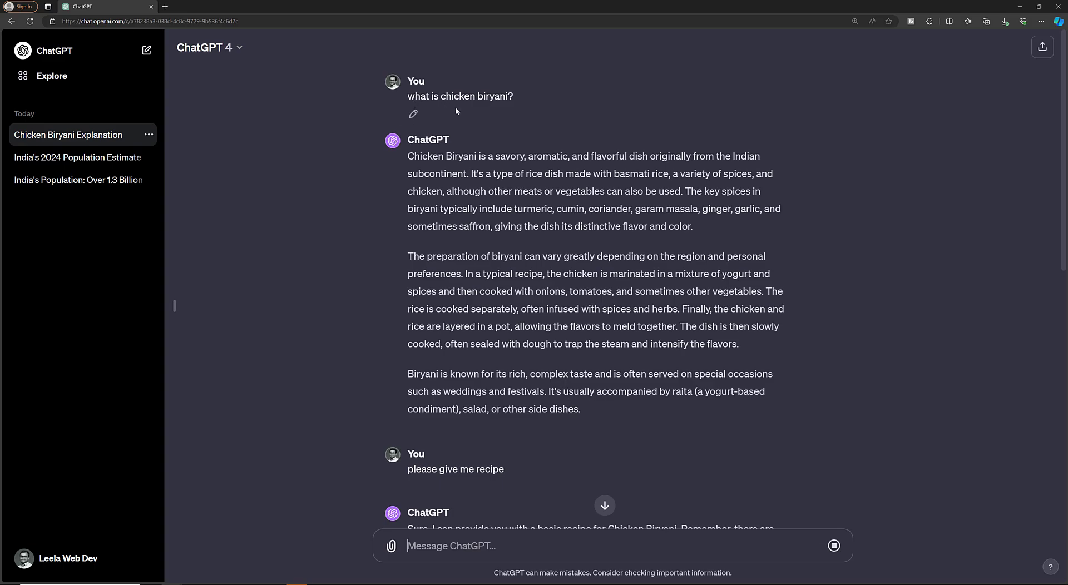
scroll(458, 243, down, 5)
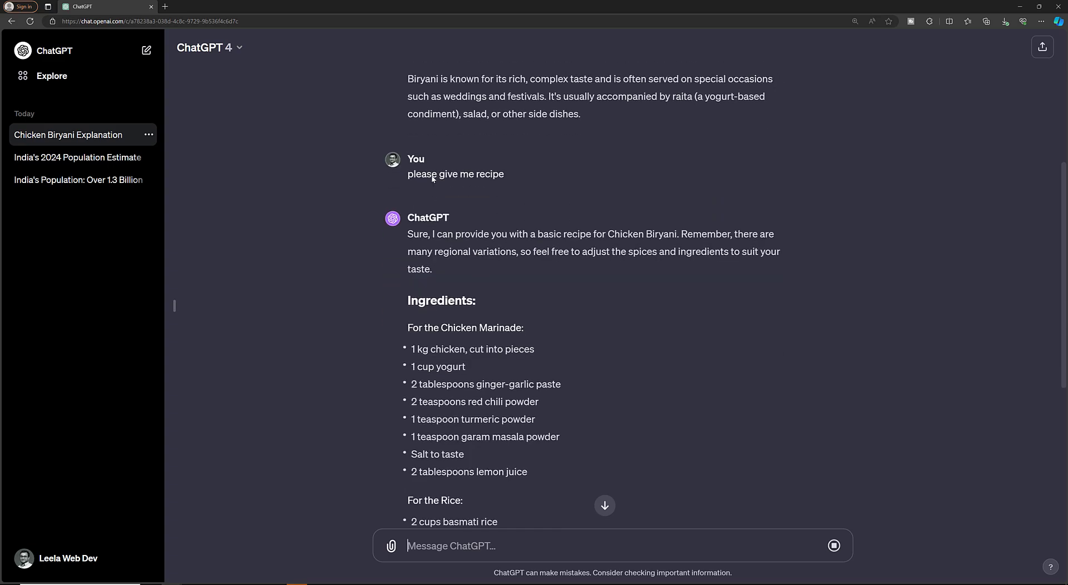
scroll(488, 275, down, 8)
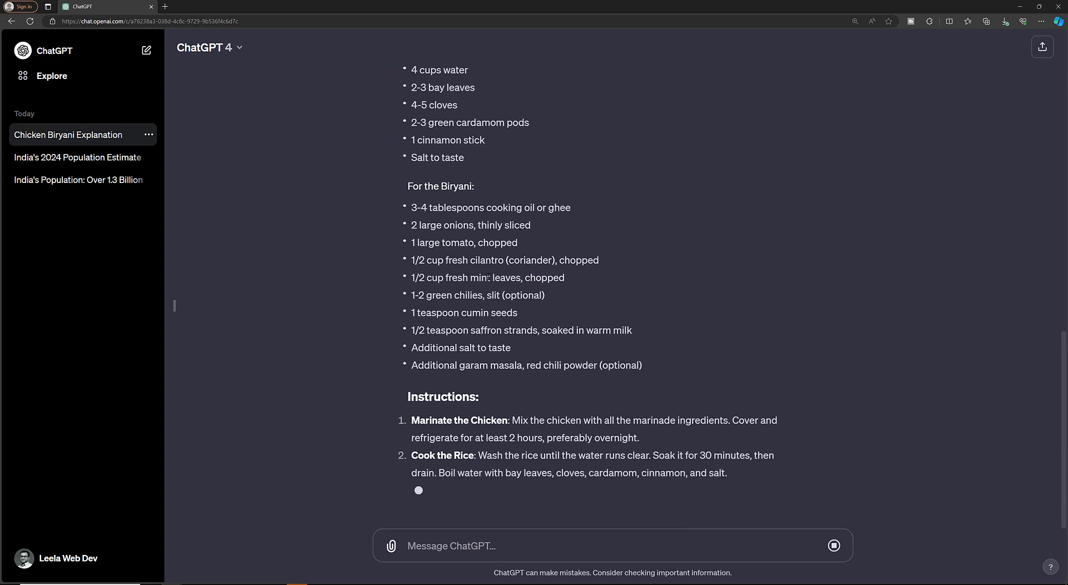
scroll(492, 332, up, 1)
scroll(492, 329, up, 10)
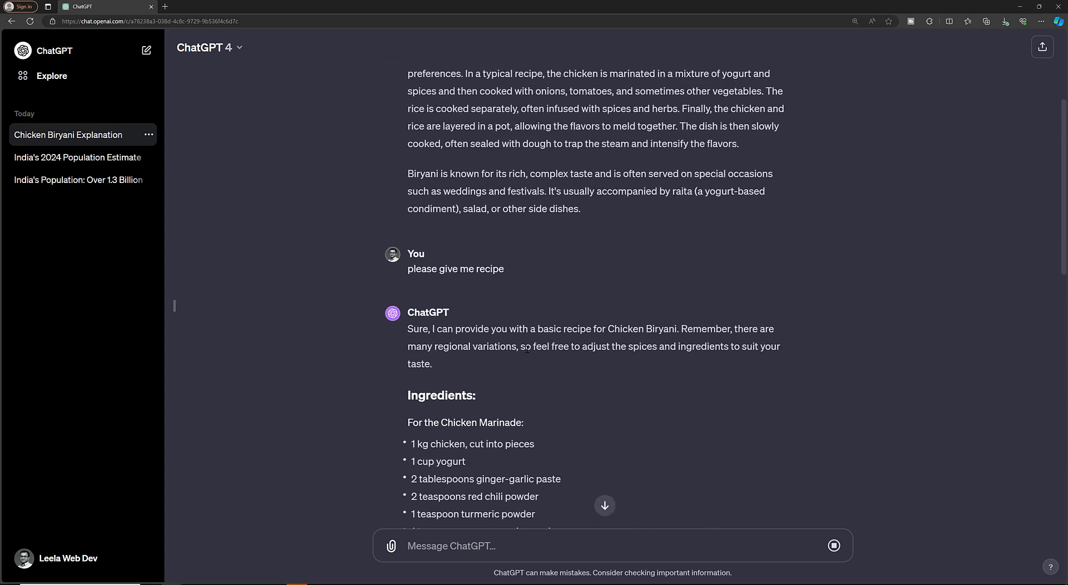
scroll(527, 348, down, 14)
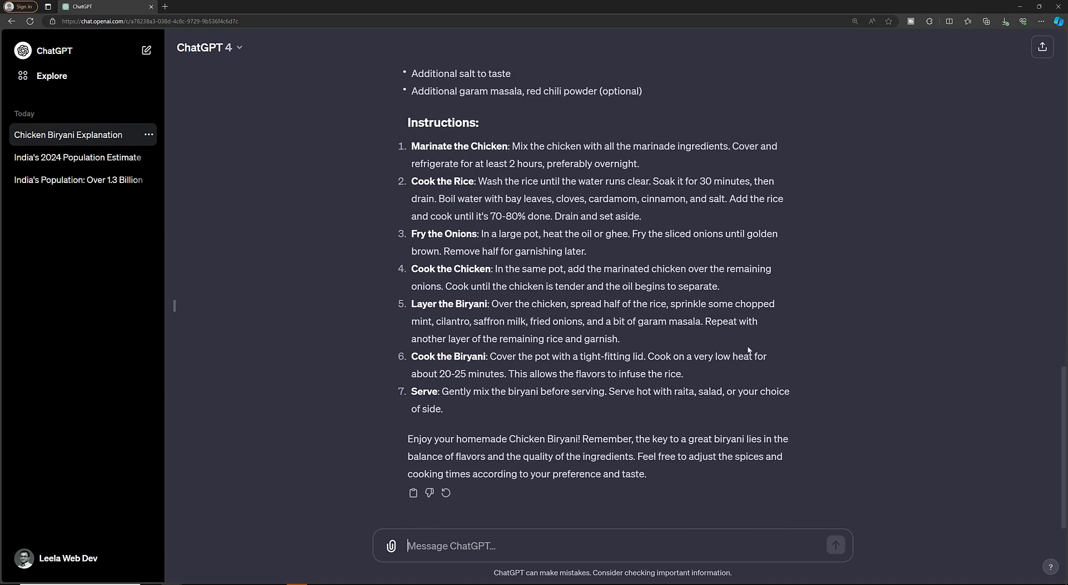
text(i)
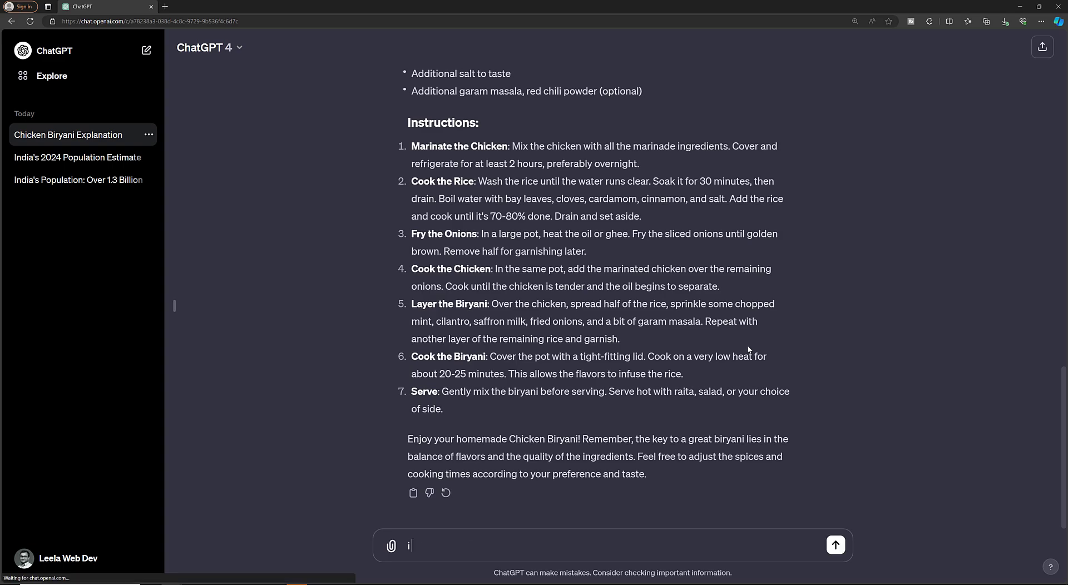
text( need a sho)
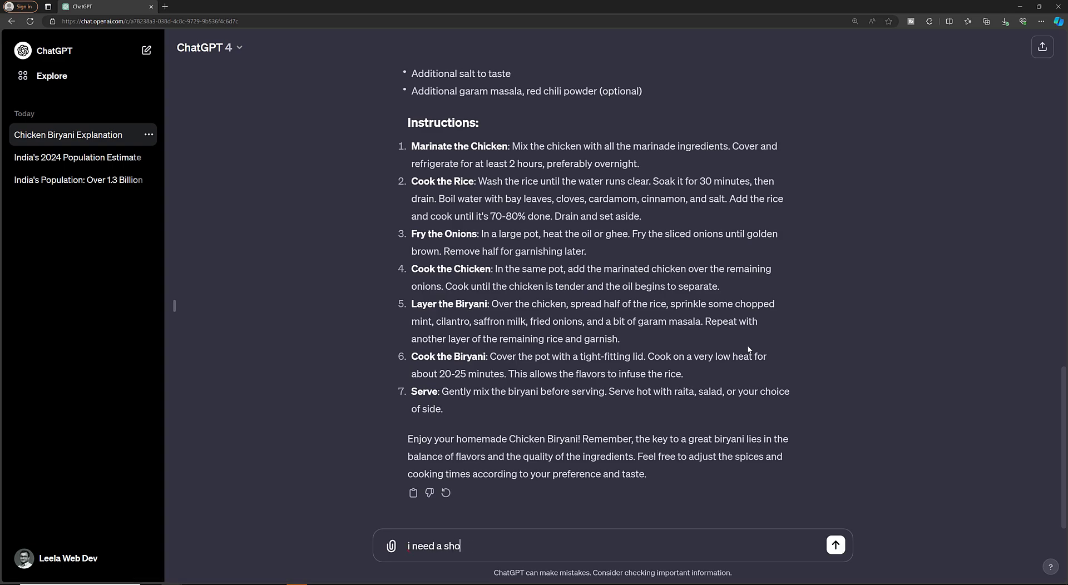
text(pping list with all ingredients)
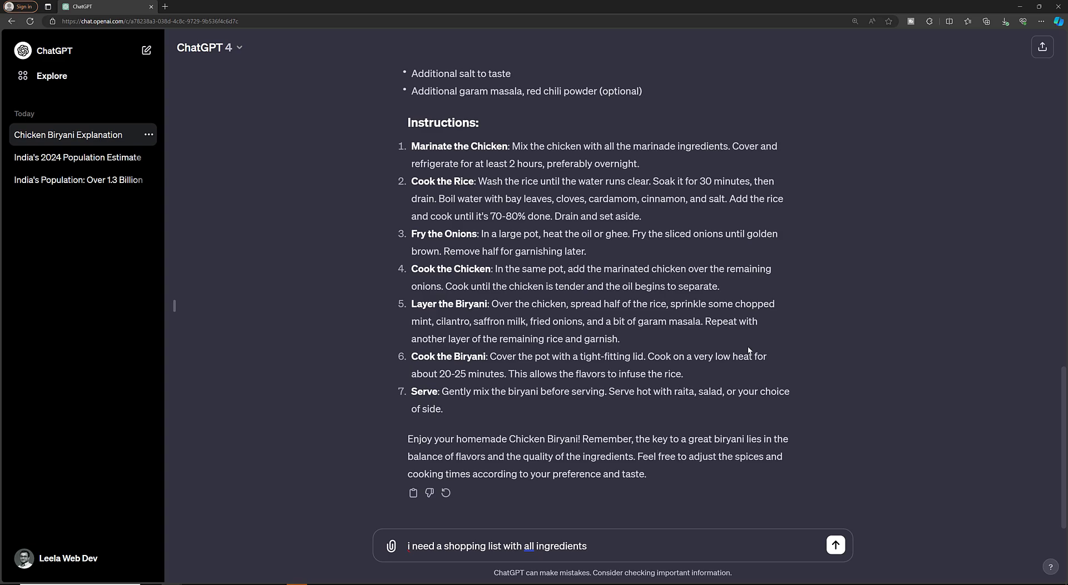
key(Return)
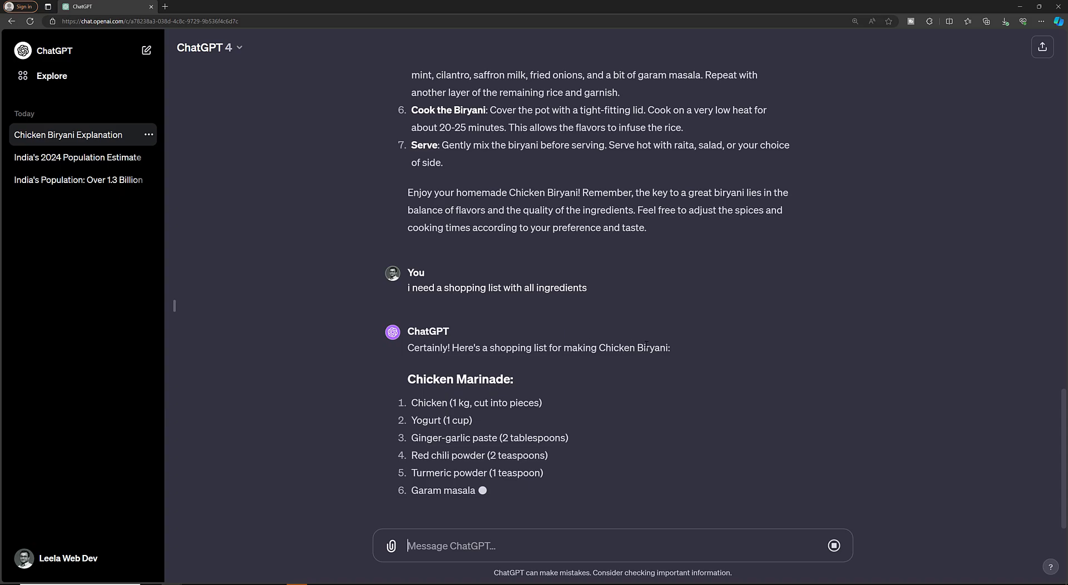
Review the shopping list, the earlier biryani answers and the available GPT models, keeping GPT-4 selected.
drag(669, 351, 599, 346)
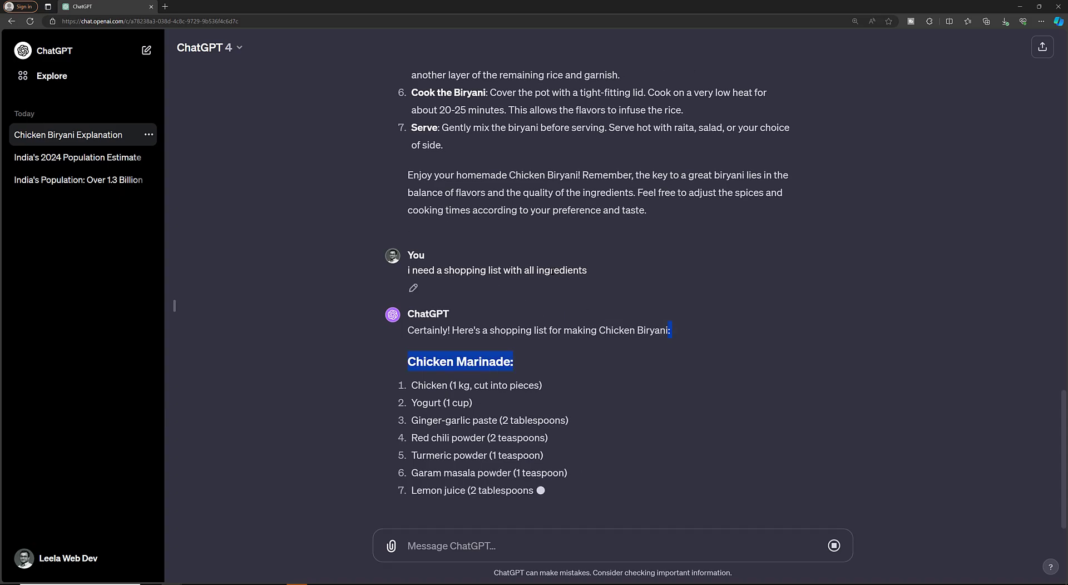
click(539, 470)
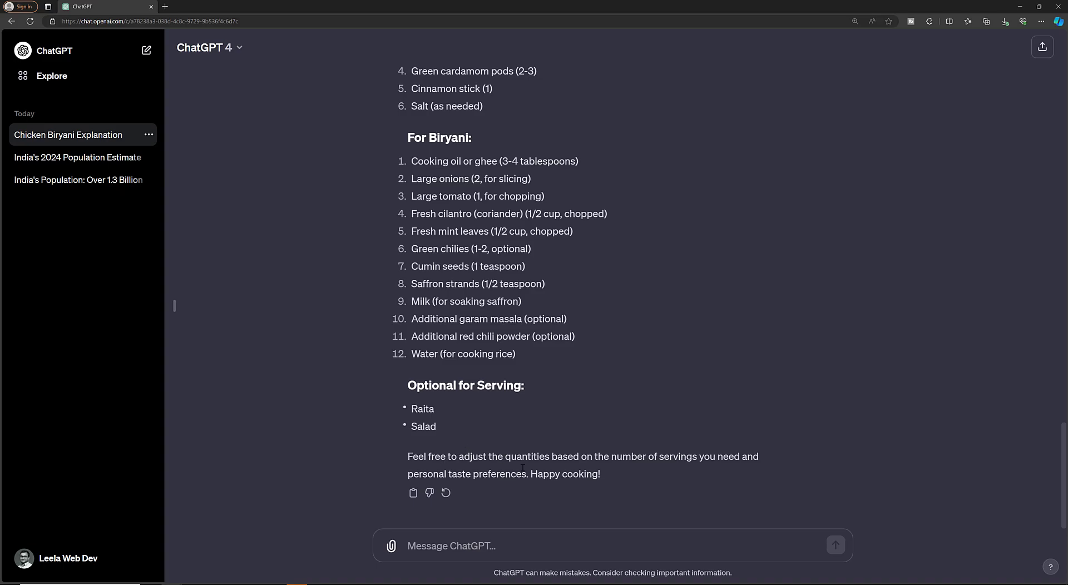
scroll(600, 458, up, 20)
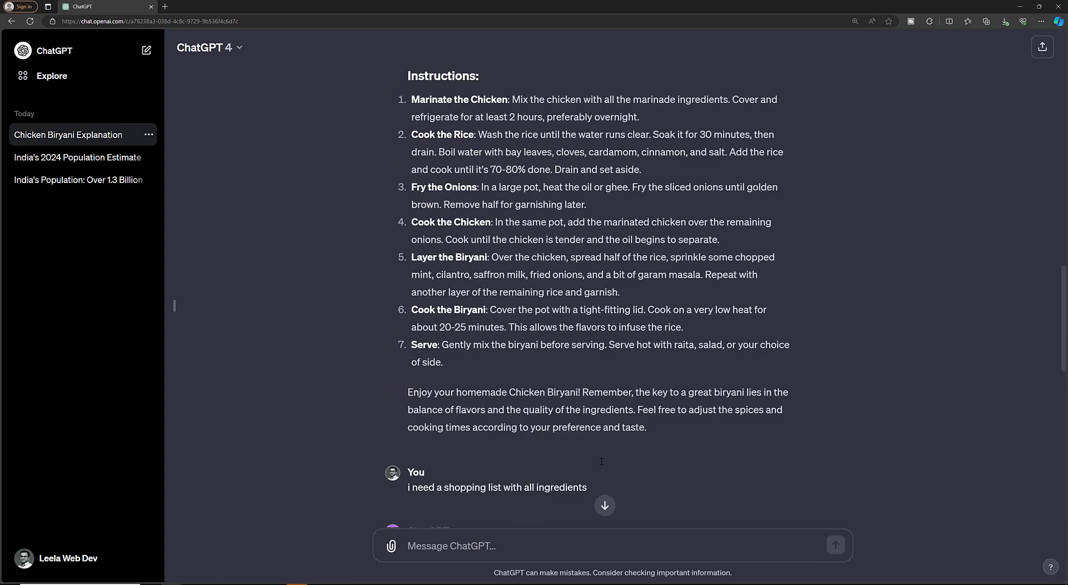
scroll(583, 462, up, 5)
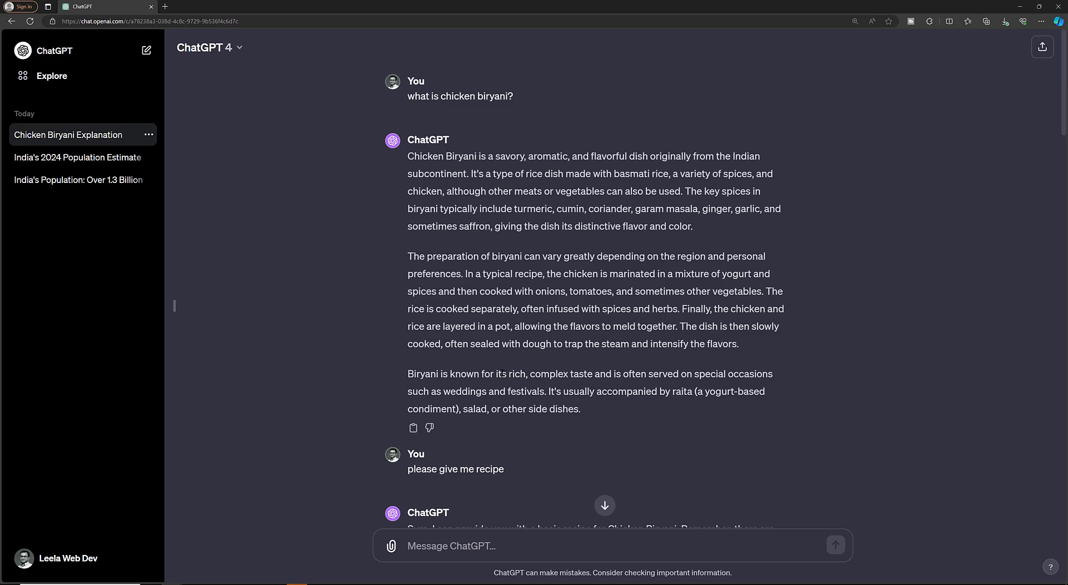
click(196, 49)
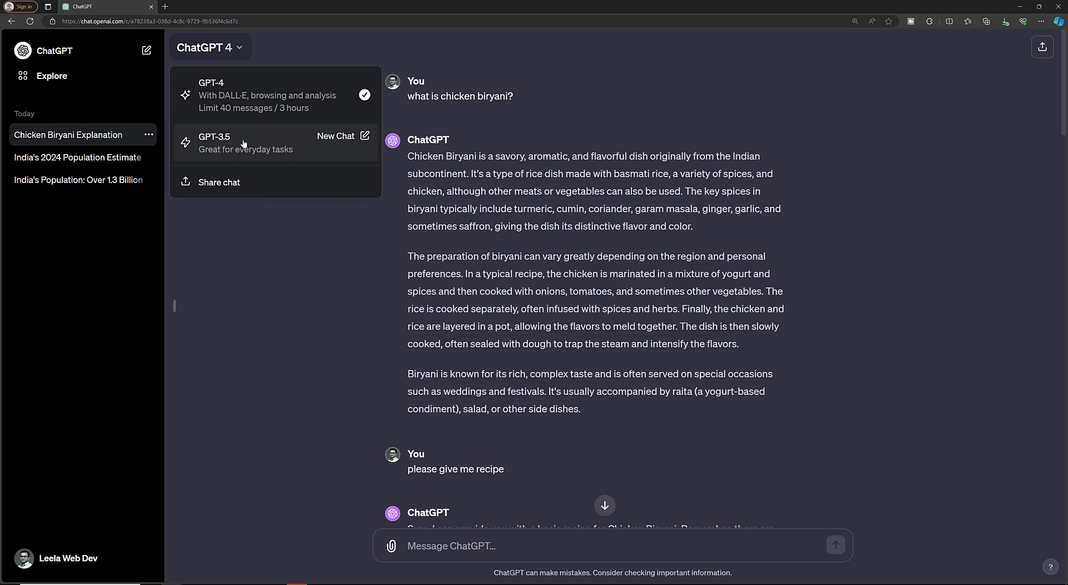
click(484, 453)
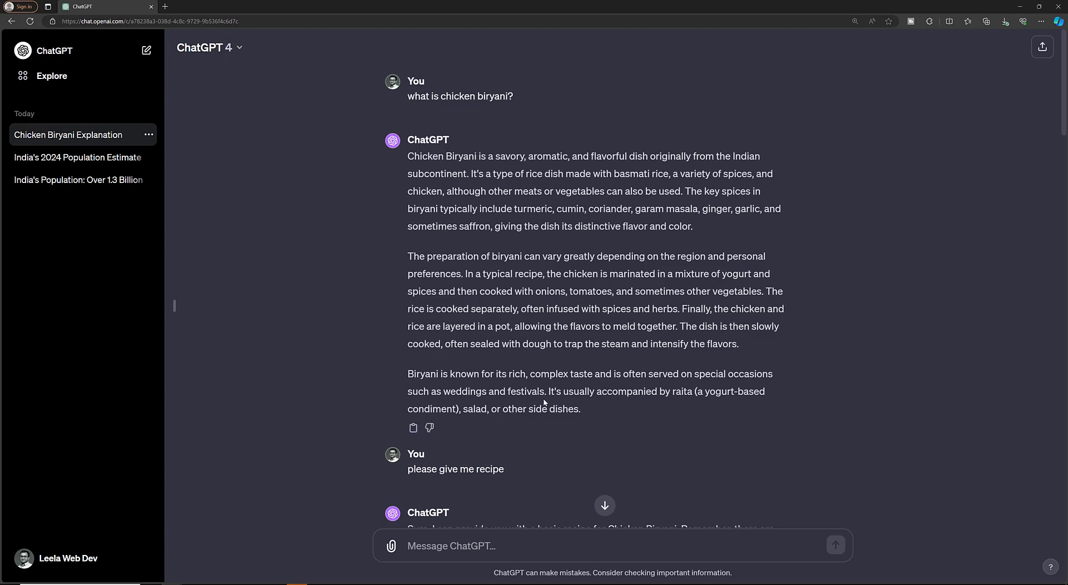
scroll(619, 376, down, 8)
scroll(618, 376, down, 15)
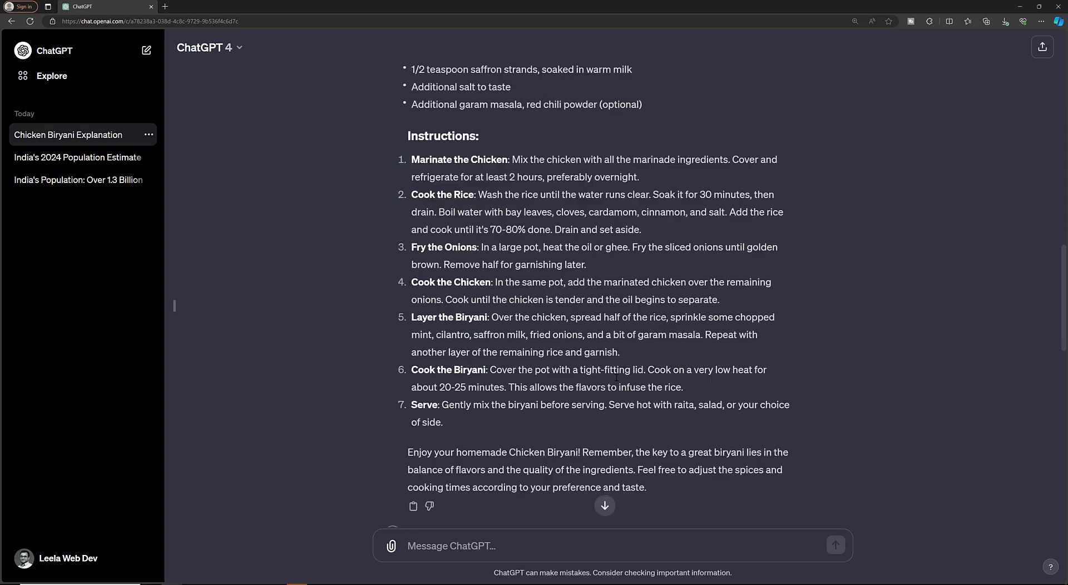